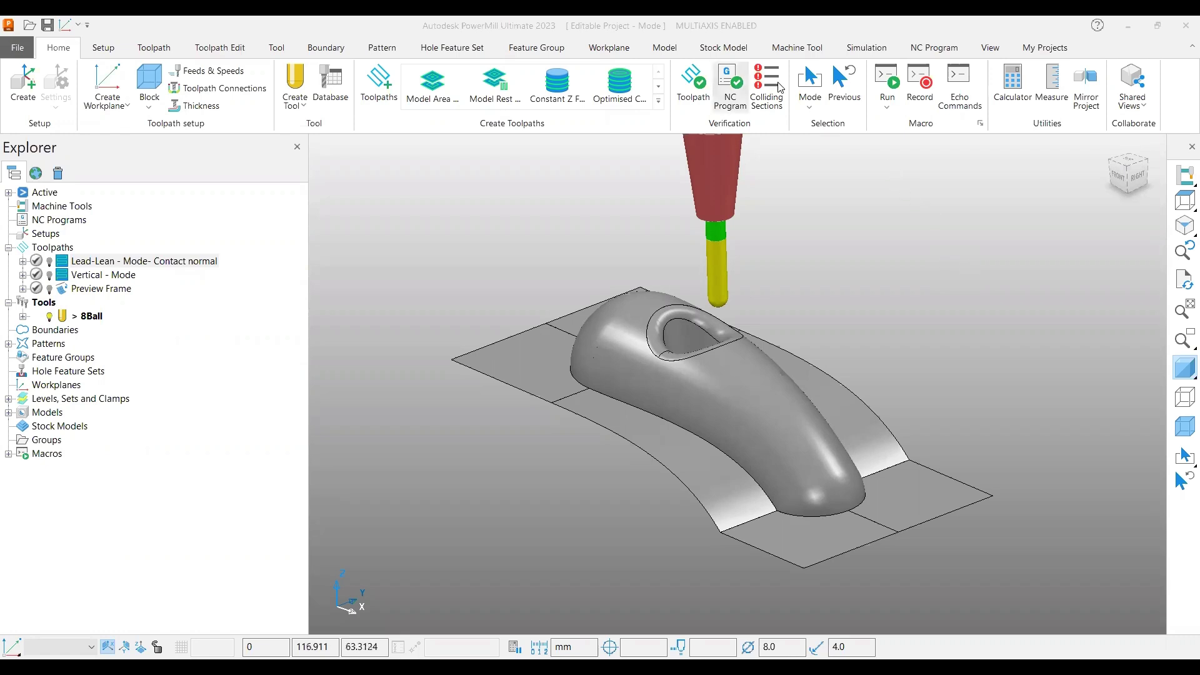
# Examine the Lead/Lean mode choices in the tool axis settings of a new Constant Z Finishing toolpath.
pyautogui.click(558, 103)
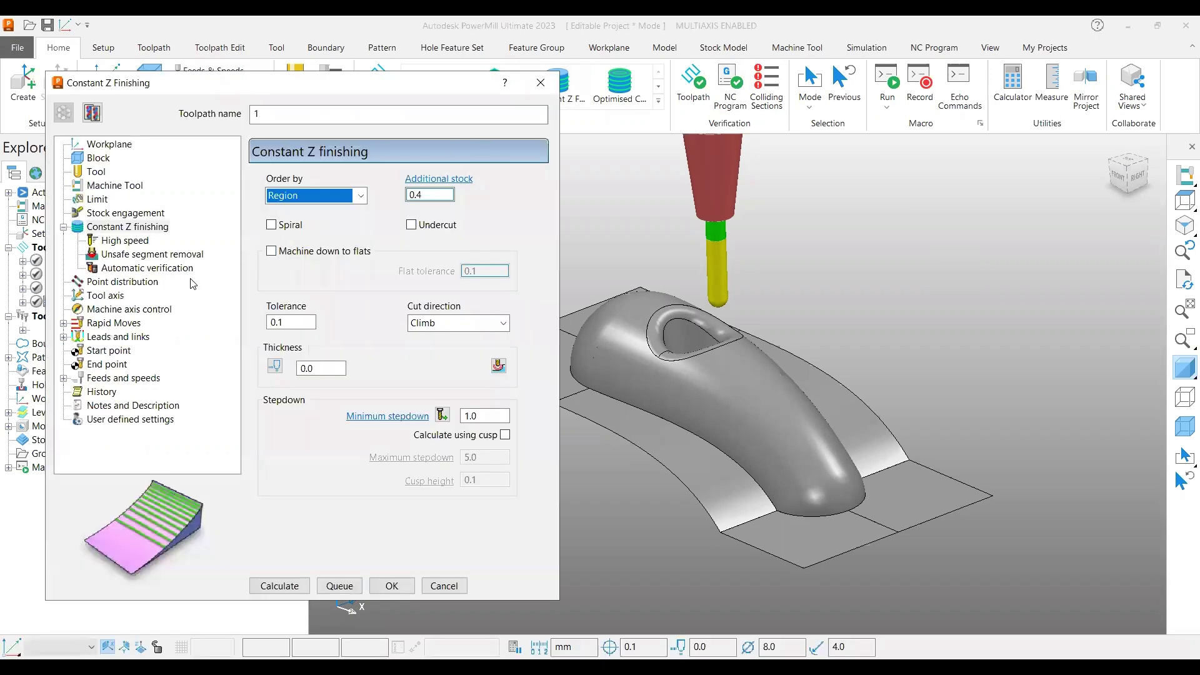
pyautogui.click(117, 298)
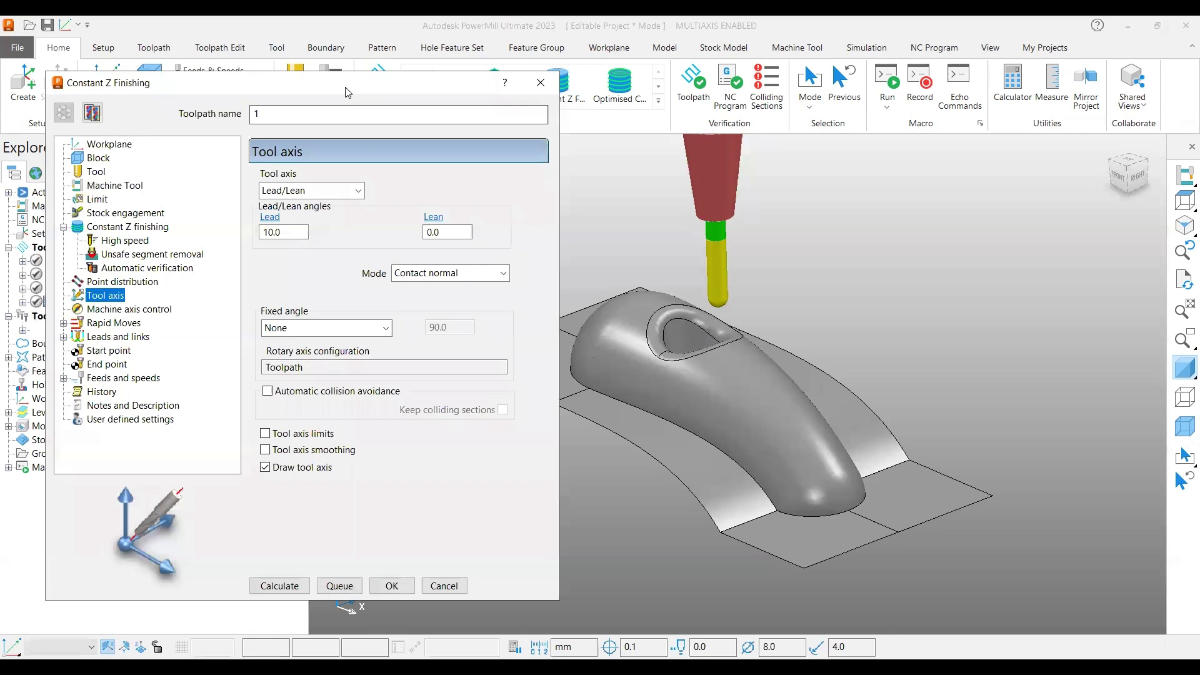
pyautogui.moveTo(348, 93); pyautogui.dragTo(528, 126)
pyautogui.click(600, 308)
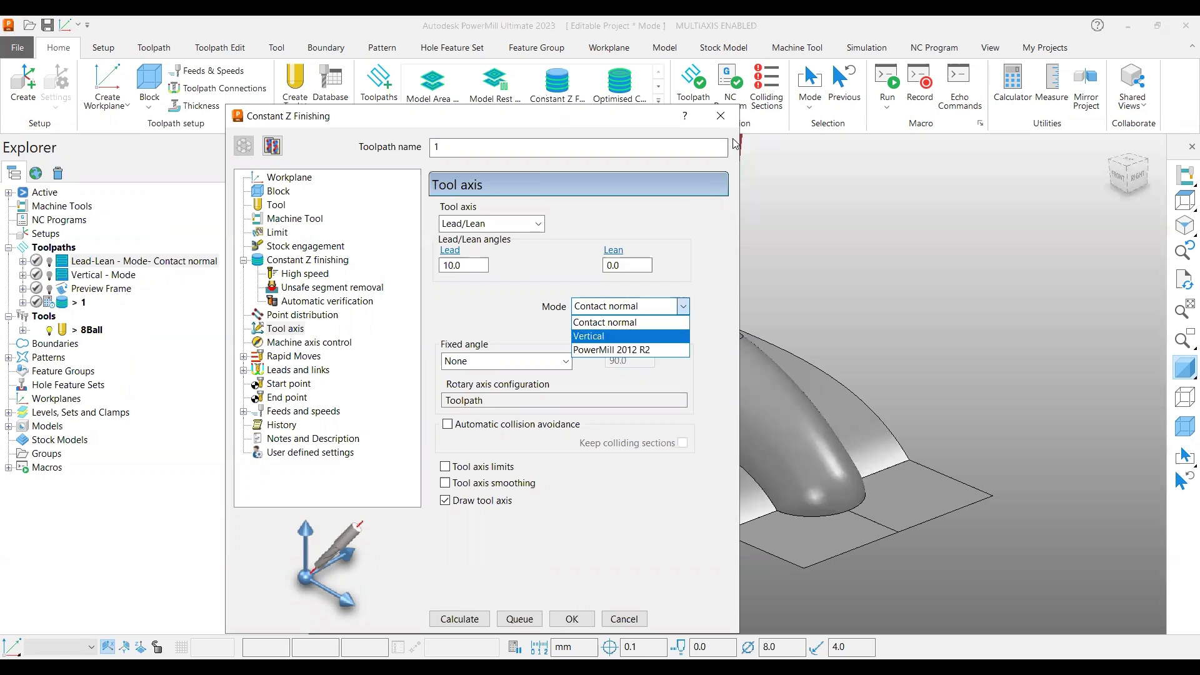
pyautogui.press('Escape')
pyautogui.press('Escape')
# Examine the Lead/Lean mode choices in the tool axis settings of a new Projection Curve Finishing toolpath.
pyautogui.click(383, 88)
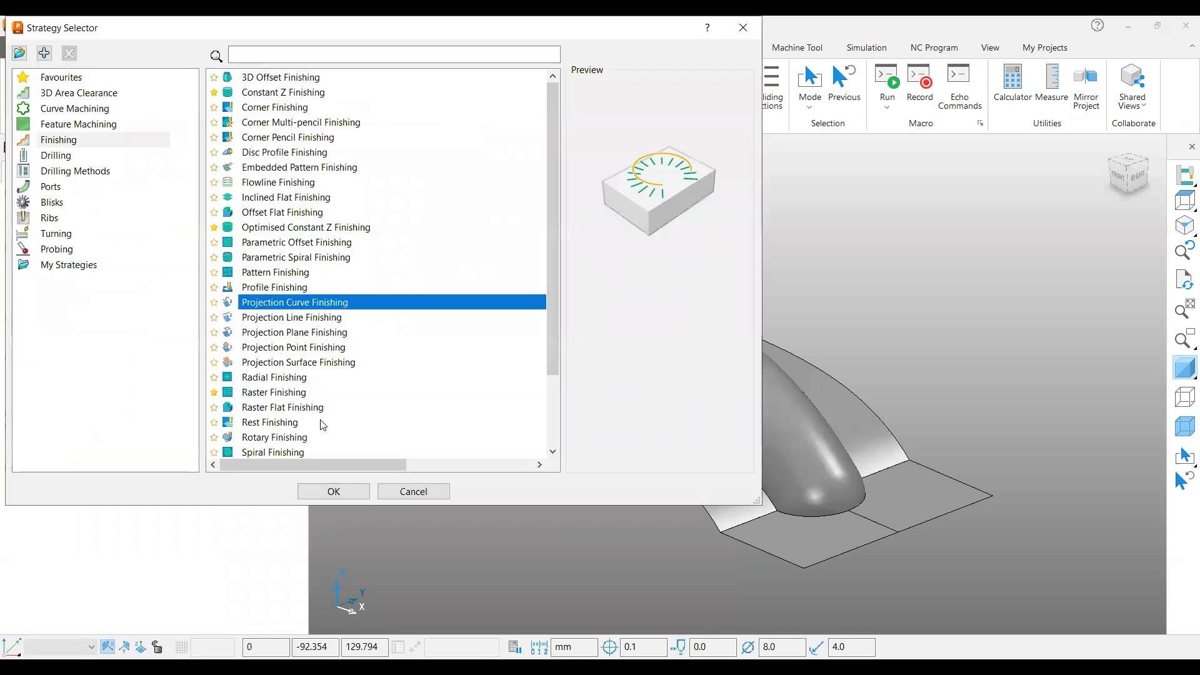
pyautogui.click(334, 491)
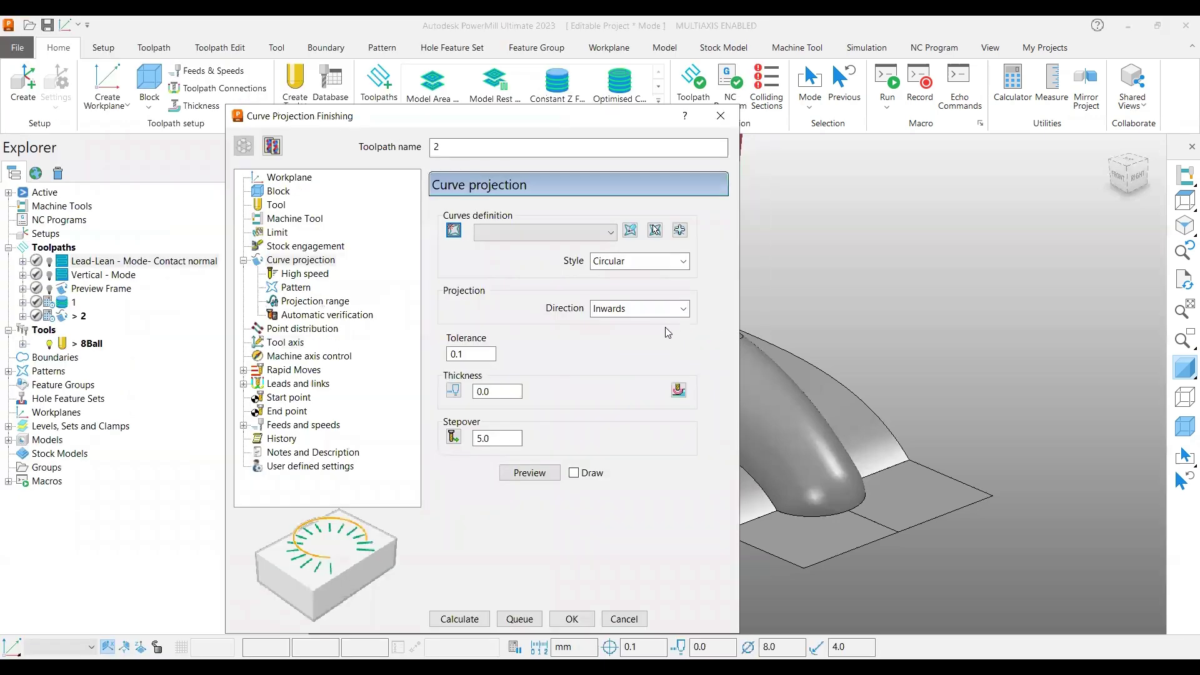
pyautogui.click(286, 343)
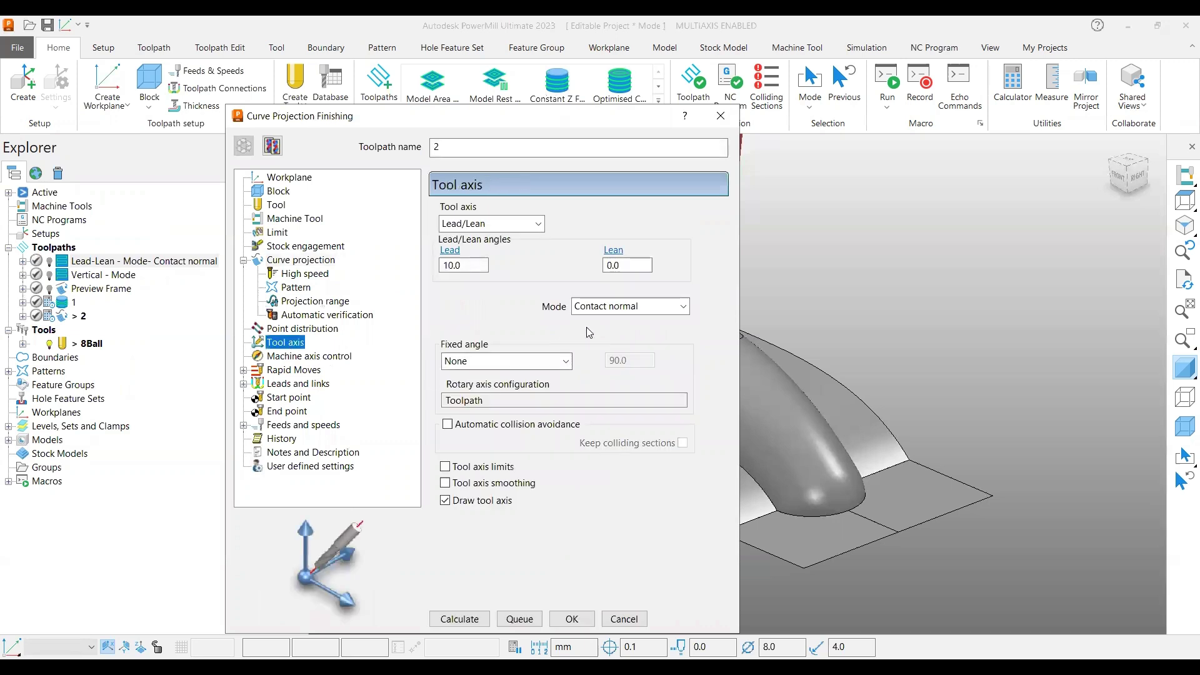
pyautogui.click(631, 307)
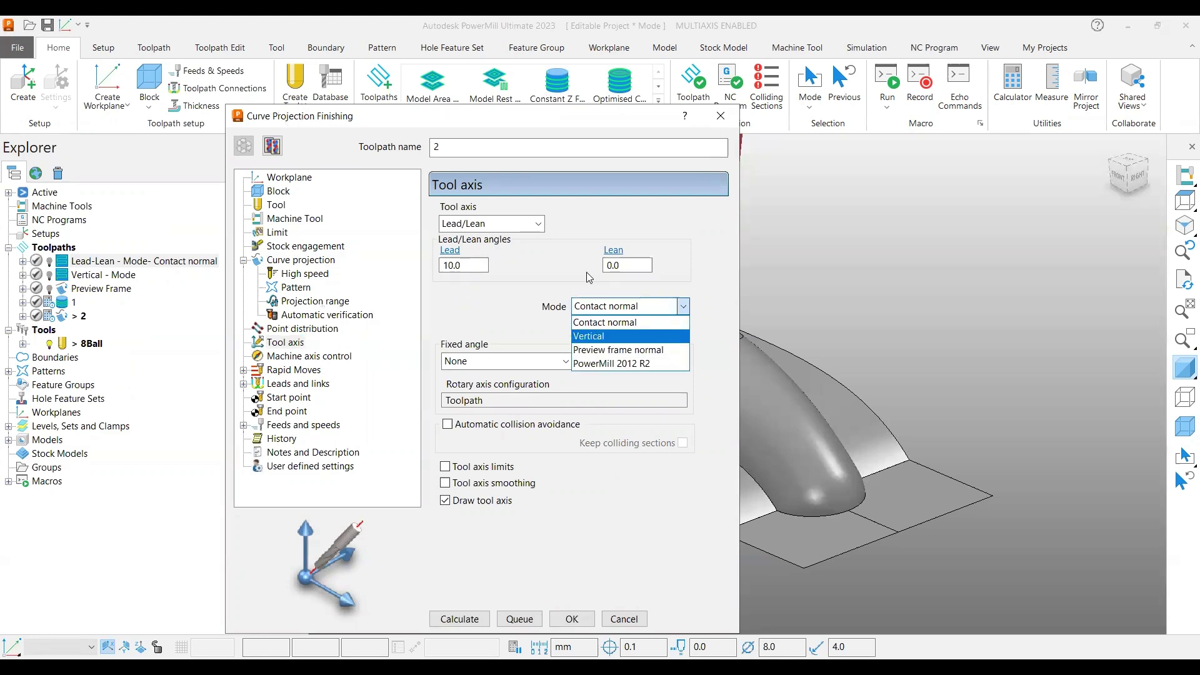
pyautogui.click(722, 116)
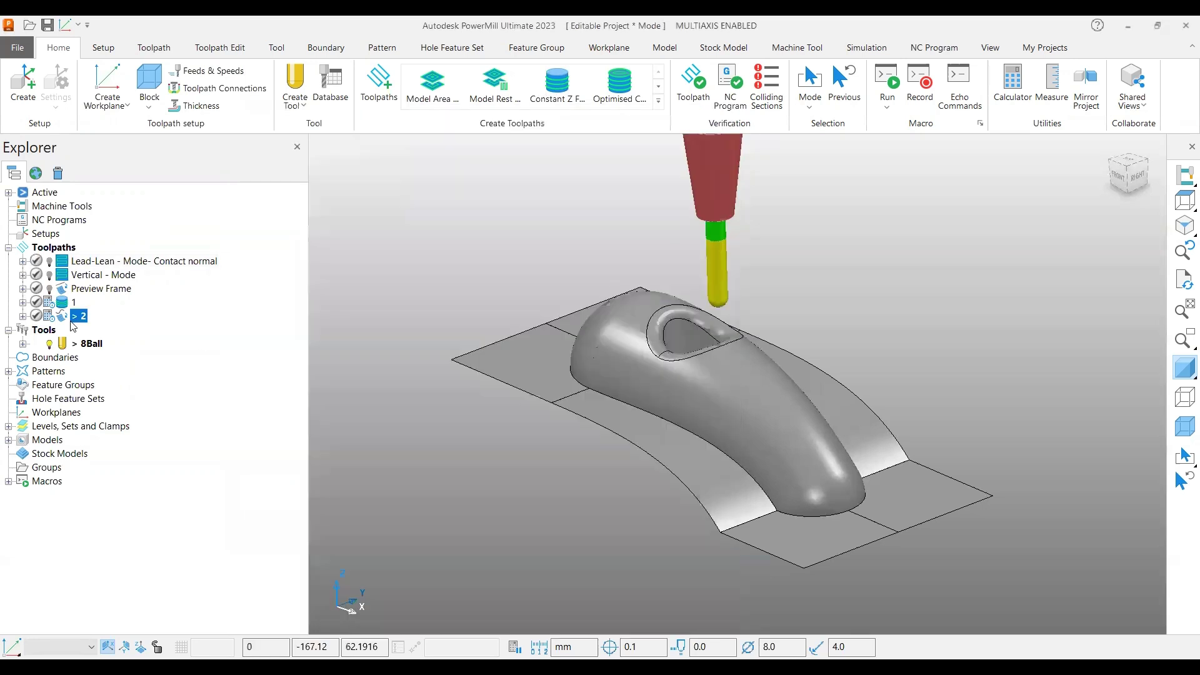
# Activate the Lead-Lean - Mode- Contact normal toolpath and show its tool axis settings, keeping the Contact normal mode.
pyautogui.doubleClick(74, 263)
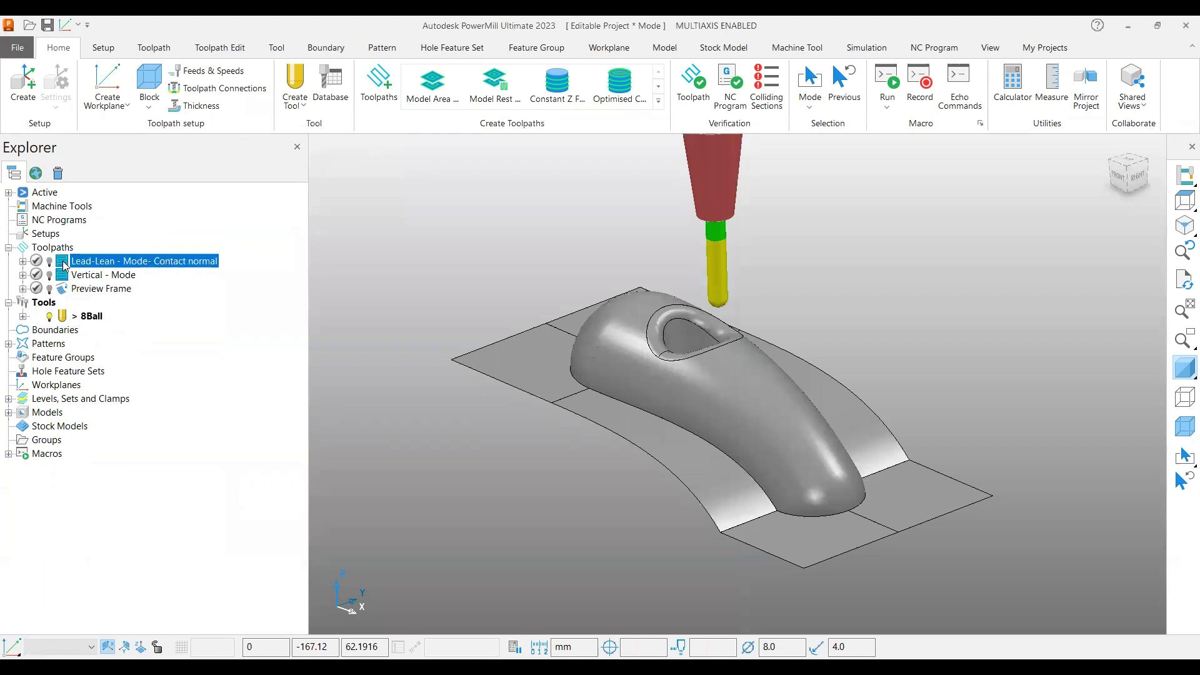
pyautogui.rightClick(192, 270)
pyautogui.click(235, 216)
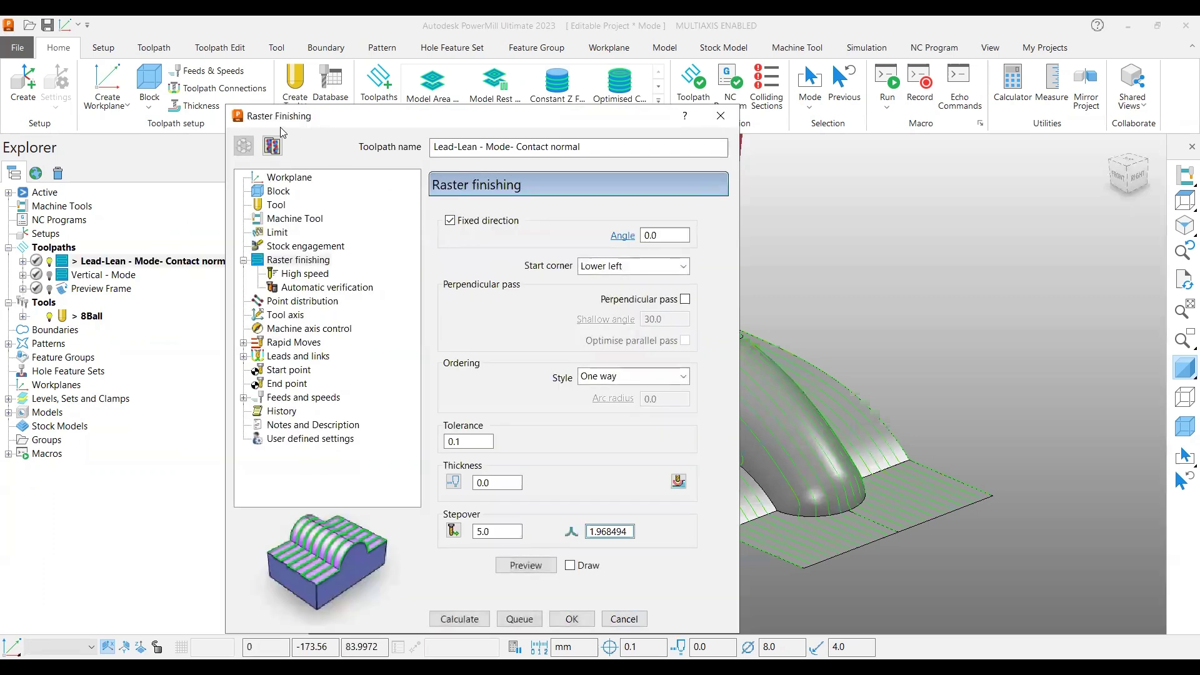
pyautogui.click(285, 314)
pyautogui.click(588, 306)
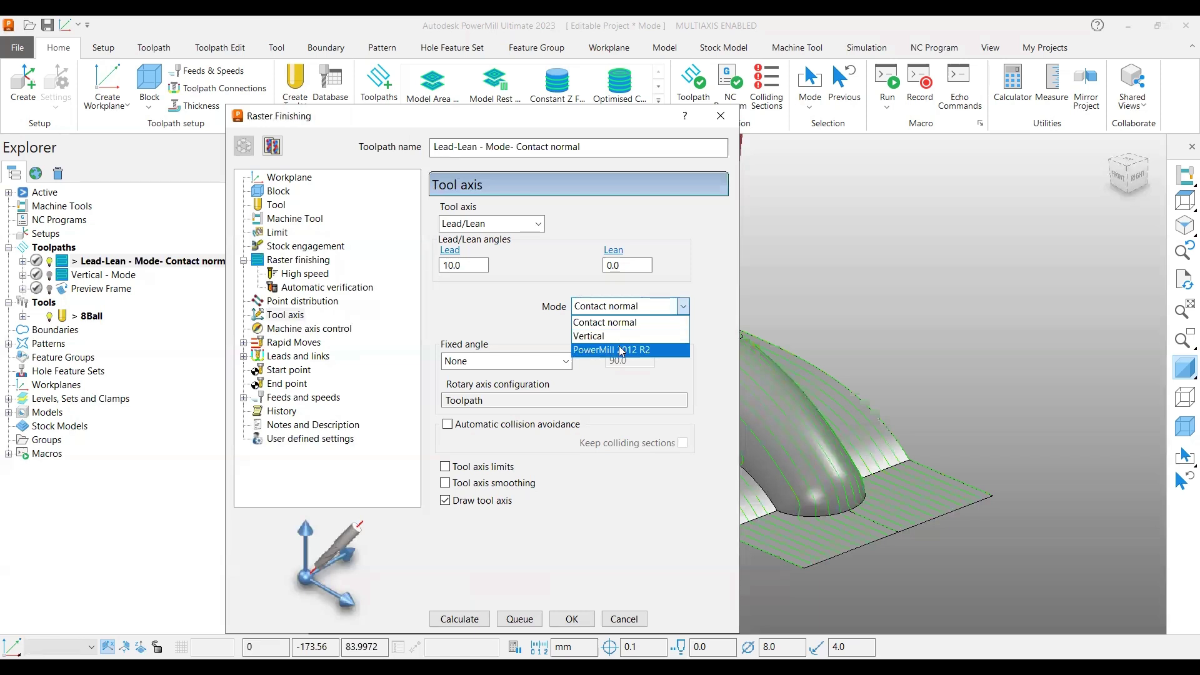
pyautogui.click(489, 324)
# Simulate the contact normal toolpath in front view from a point on the cowling's tall rounded end.
pyautogui.moveTo(250, 116); pyautogui.dragTo(9, 96)
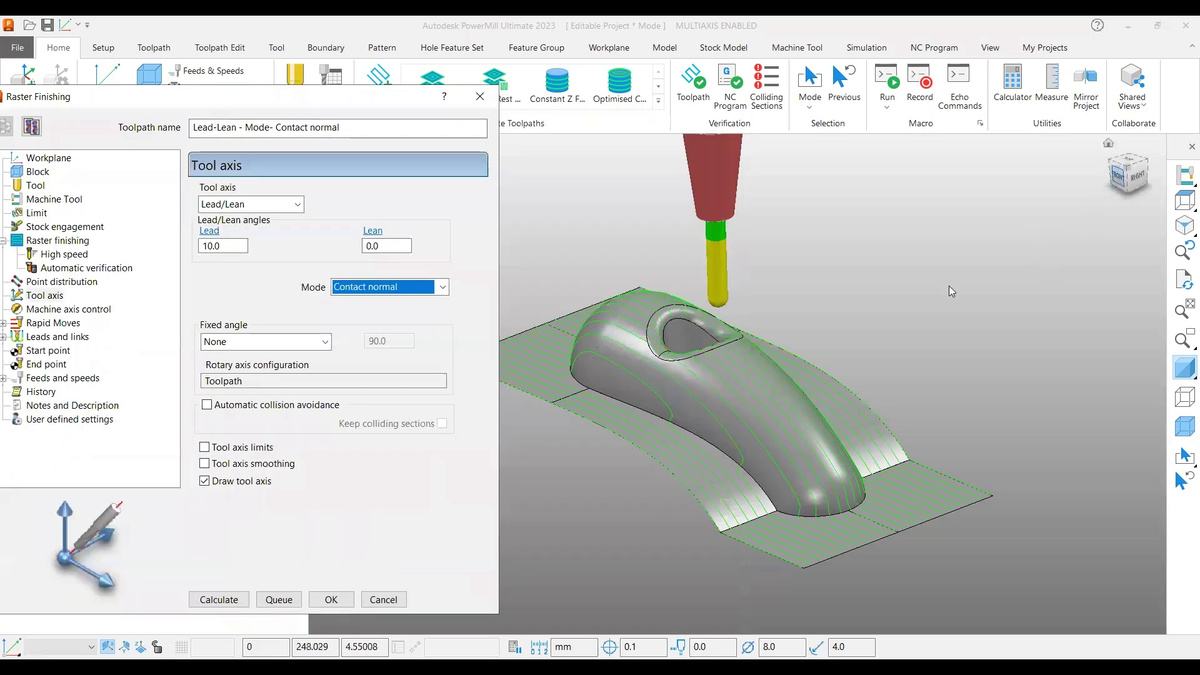
pyautogui.click(1118, 180)
pyautogui.scroll(5, 703, 437)
pyautogui.moveTo(694, 425); pyautogui.dragTo(680, 416, button='middle')
pyautogui.rightClick(681, 415)
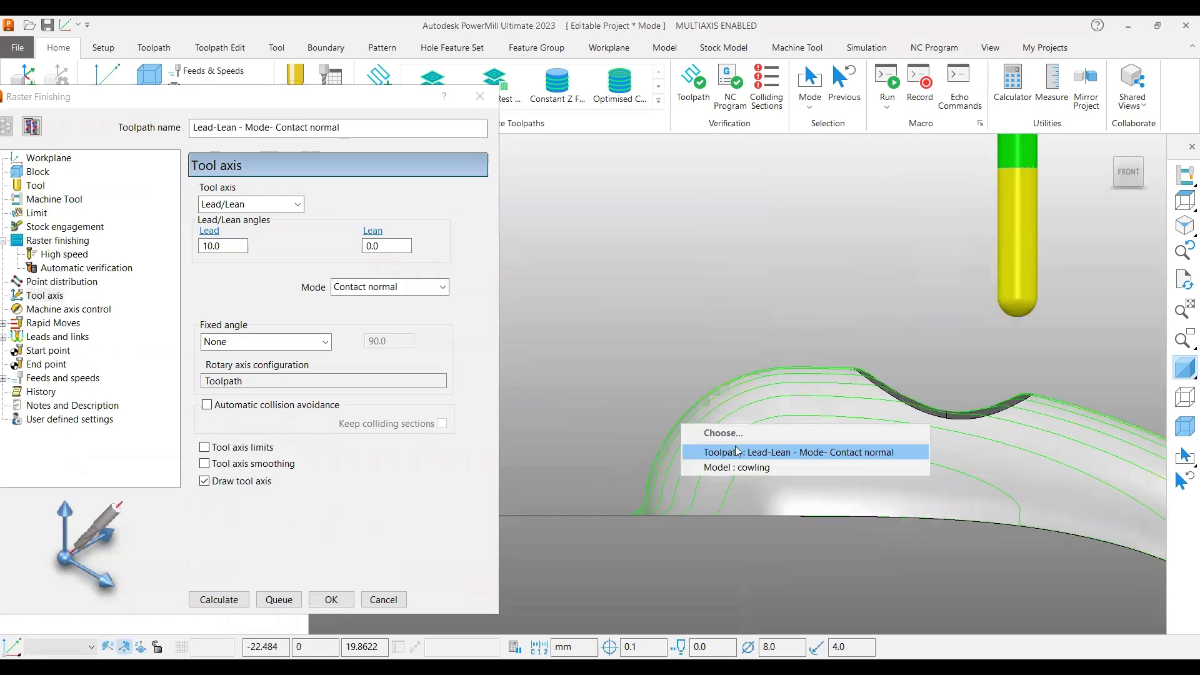
pyautogui.click(735, 450)
pyautogui.click(738, 71)
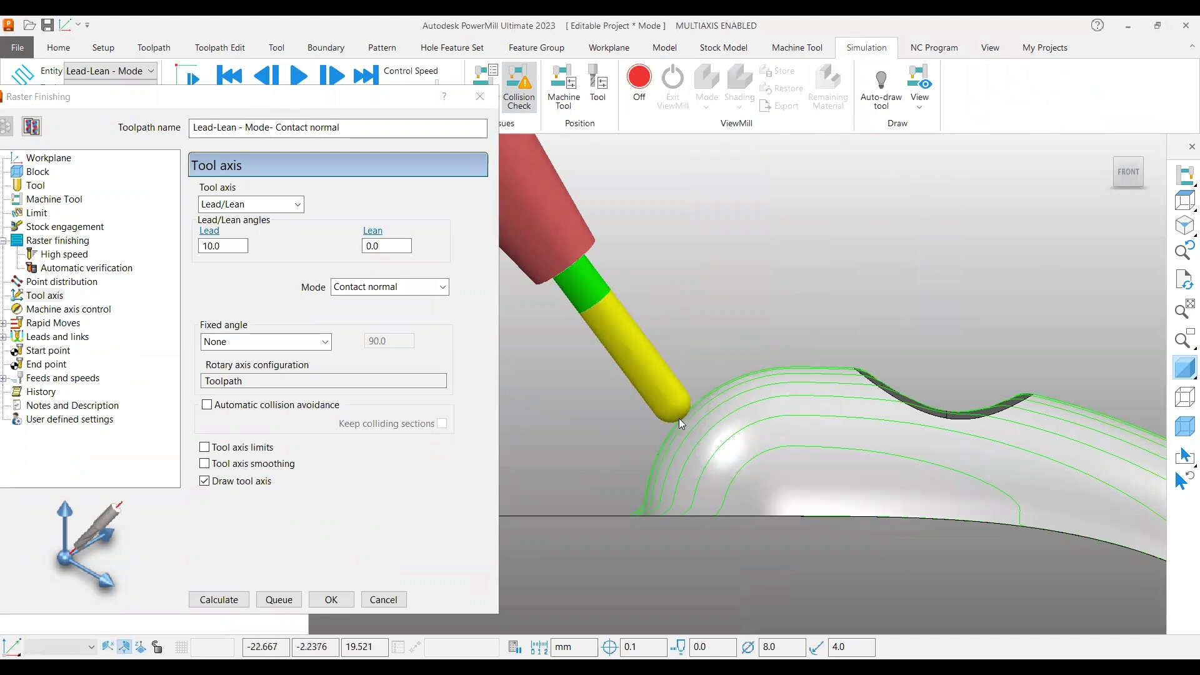
# Simulate the contact normal toolpath from a point on the cowling's steep lower end, and view the whole tool.
pyautogui.scroll(-3, 634, 362)
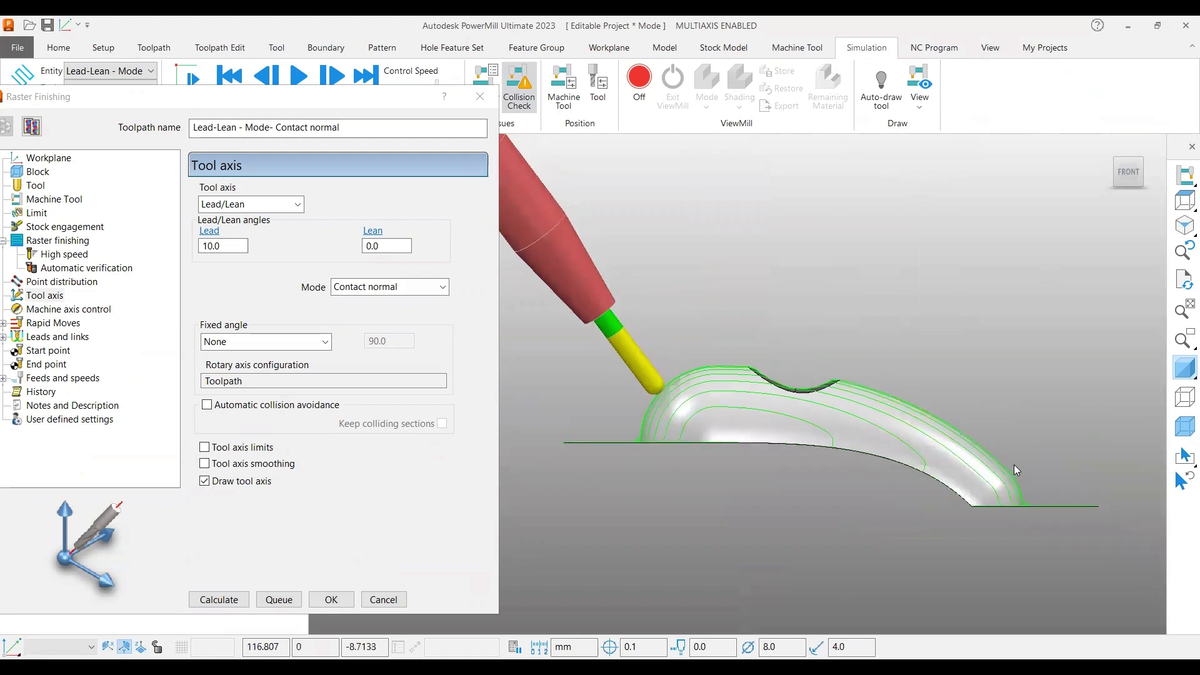
pyautogui.scroll(5, 1017, 482)
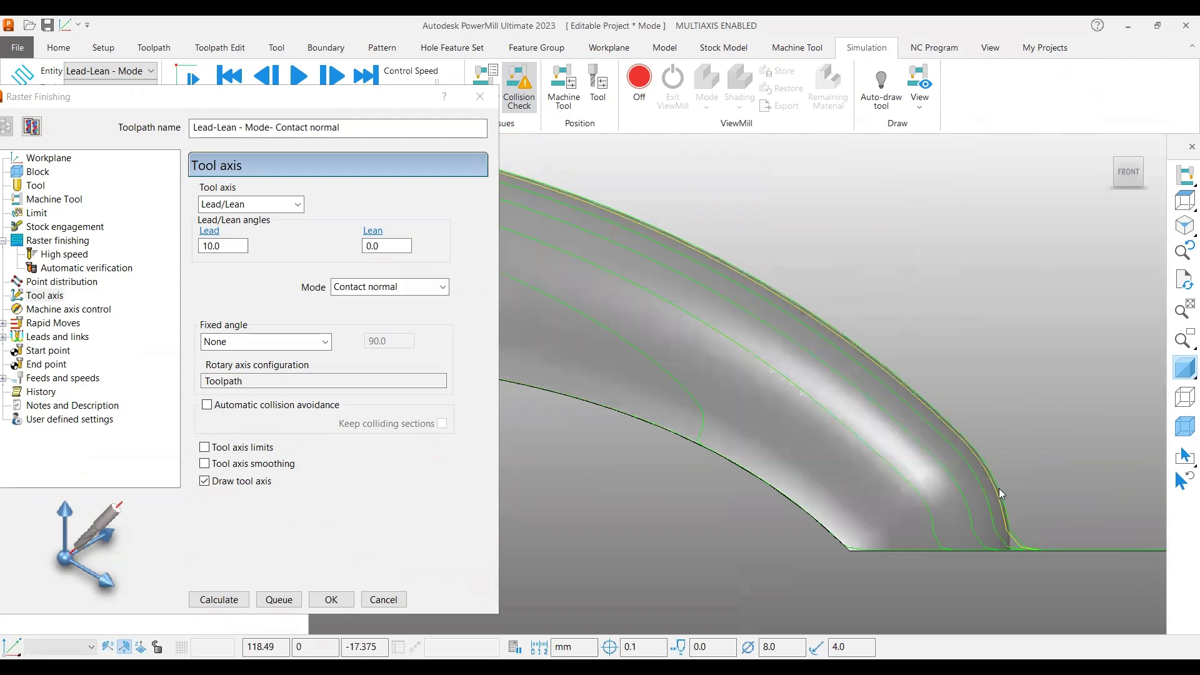
pyautogui.rightClick(999, 489)
pyautogui.click(1026, 521)
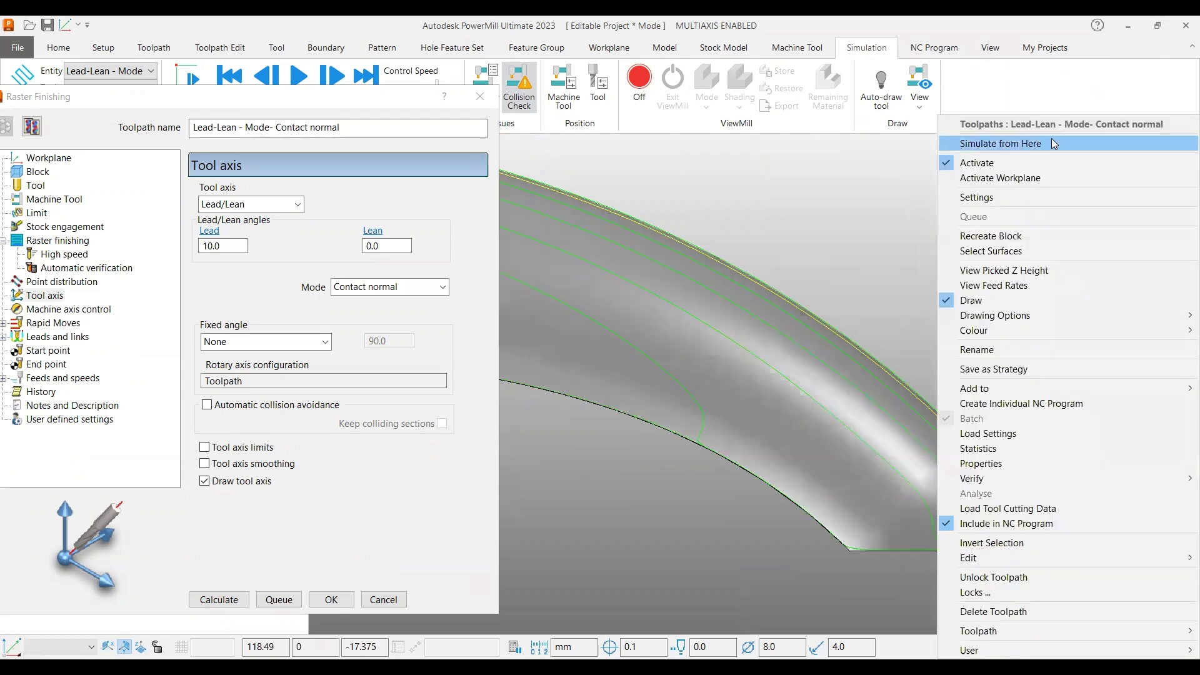
pyautogui.click(1052, 137)
pyautogui.scroll(-3, 977, 316)
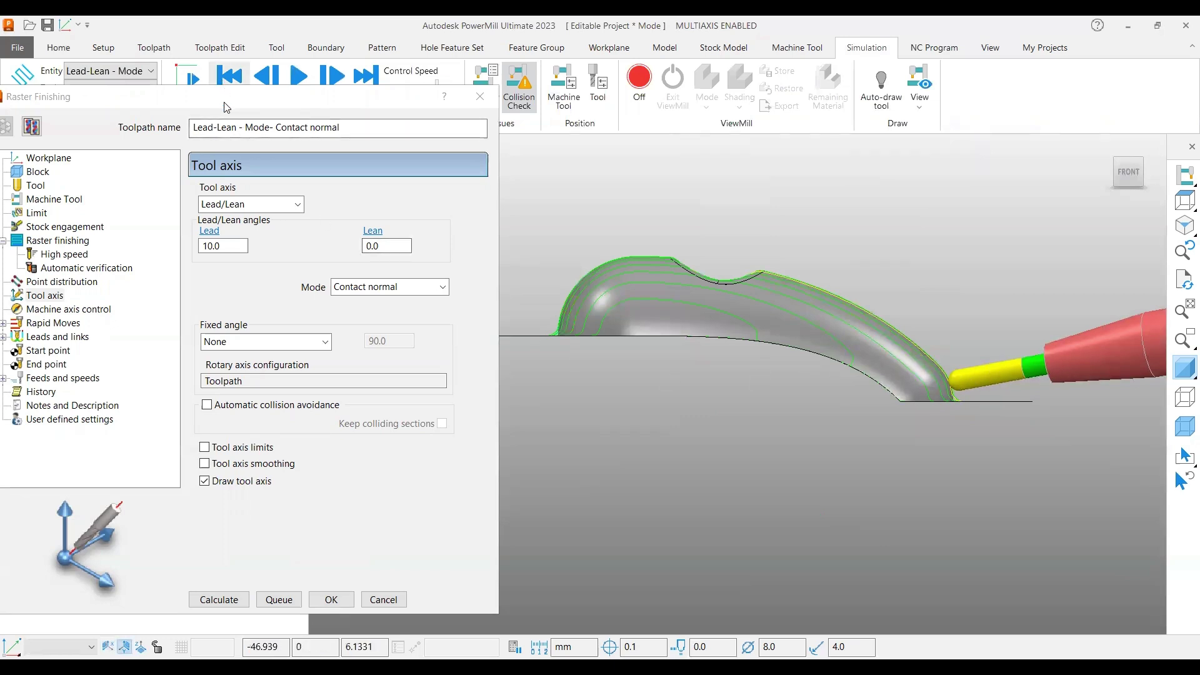
# Set the contact normal toolpath's lead angle to 0 and recalculate it.
pyautogui.doubleClick(297, 248)
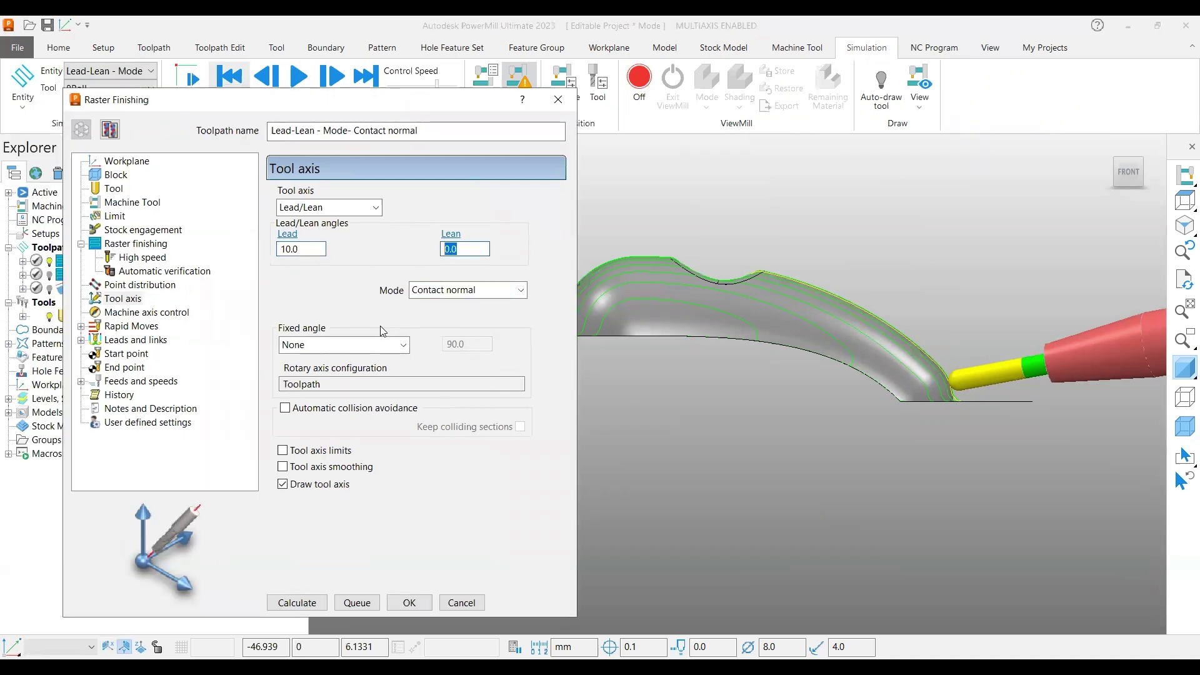
pyautogui.click(290, 249)
pyautogui.doubleClick(291, 249)
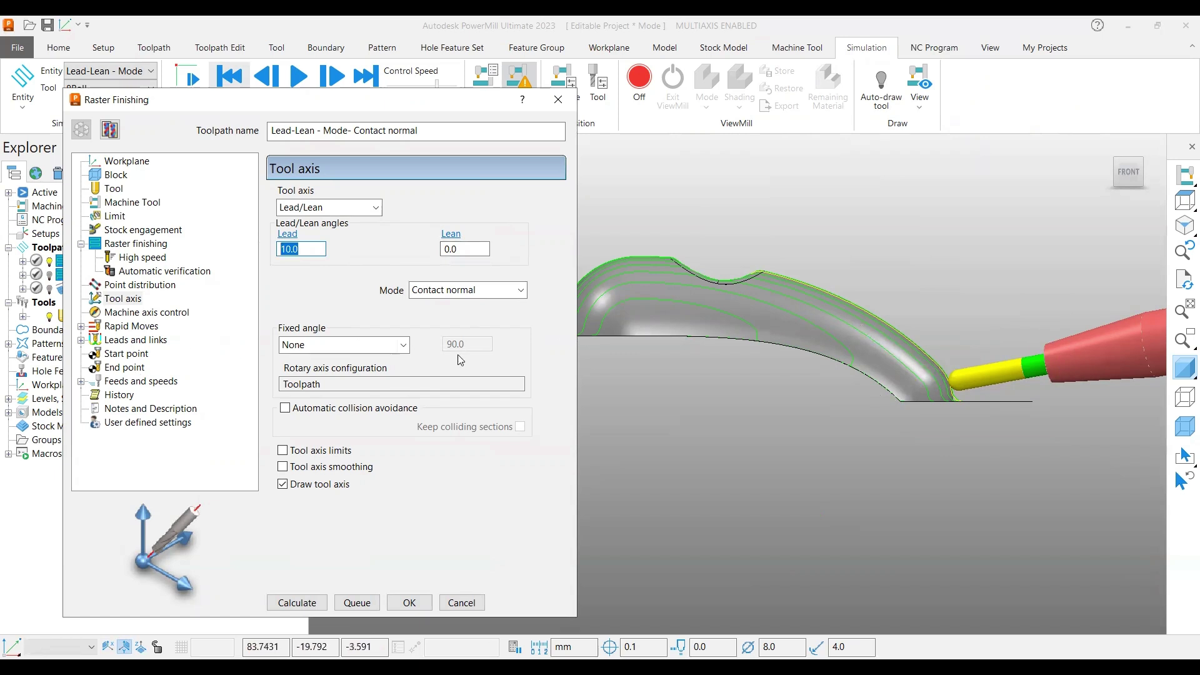
pyautogui.scroll(-2, 745, 392)
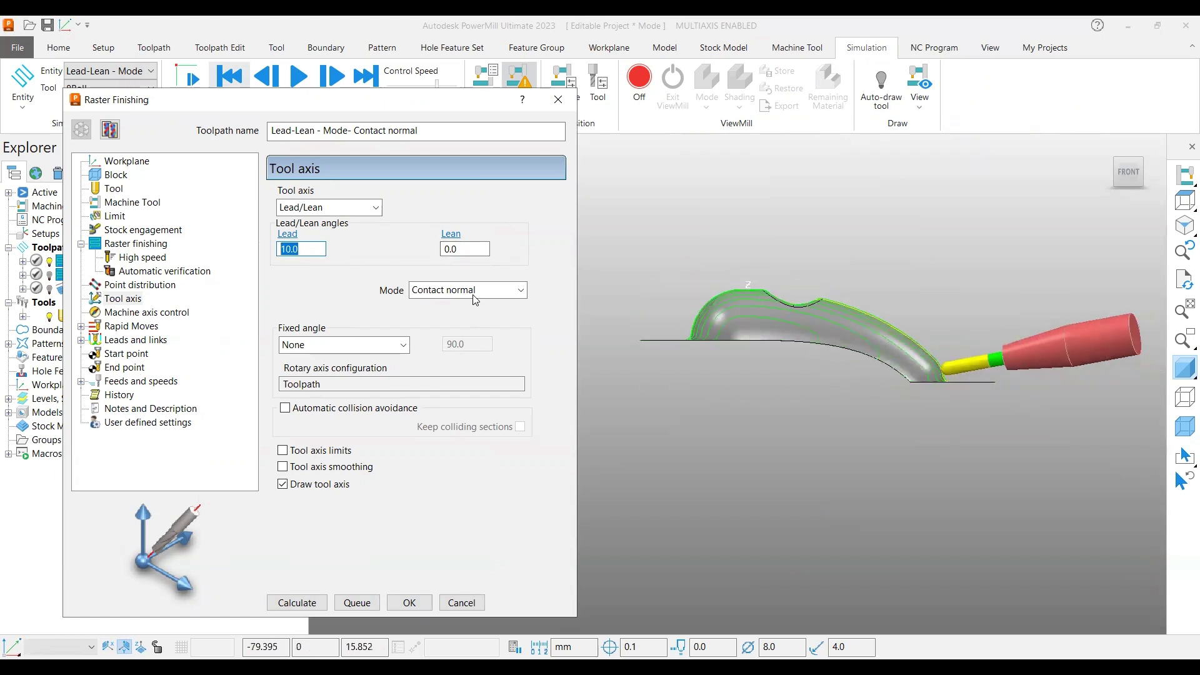
pyautogui.write('0')
pyautogui.press('Return')
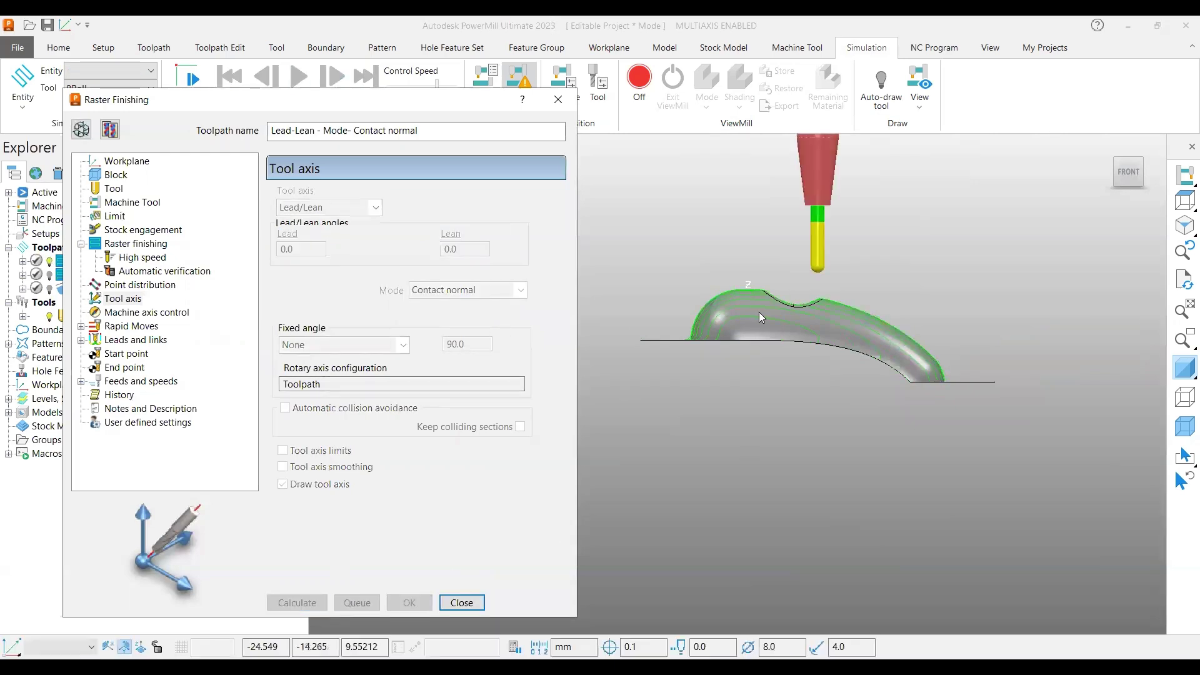
# Simulate the 0-degree lead toolpath from a pass on the flat surface beside the cowling.
pyautogui.scroll(5, 759, 312)
pyautogui.scroll(-3, 875, 355)
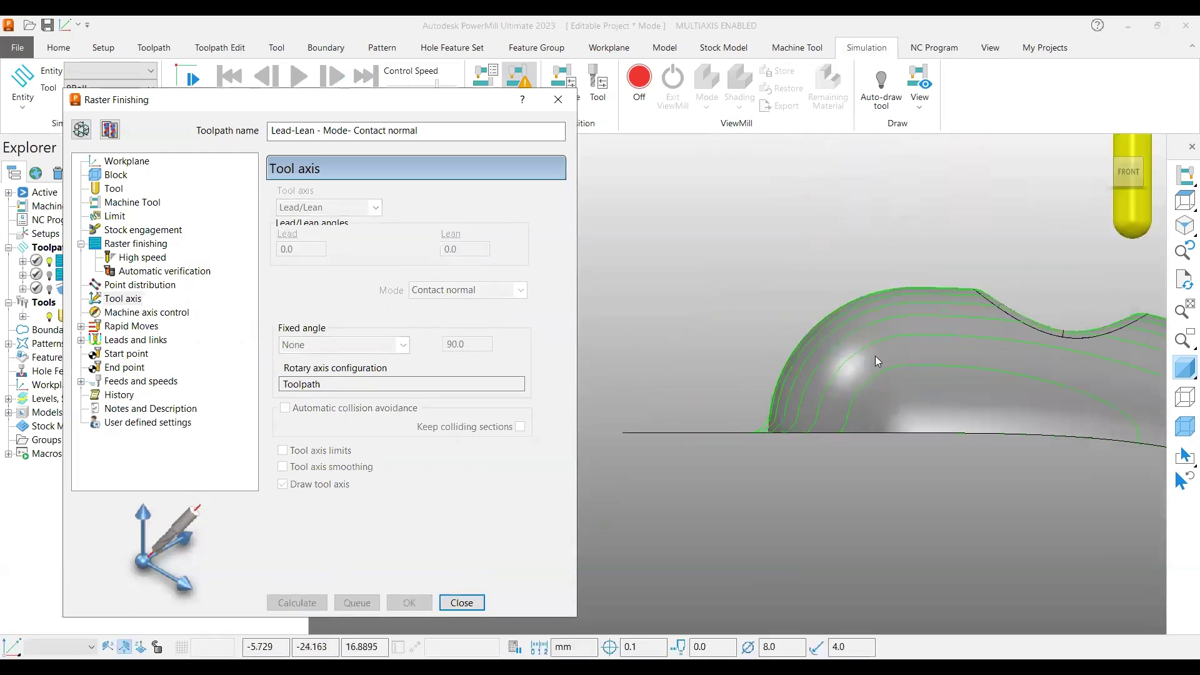
pyautogui.moveTo(870, 365); pyautogui.dragTo(709, 426, button='middle')
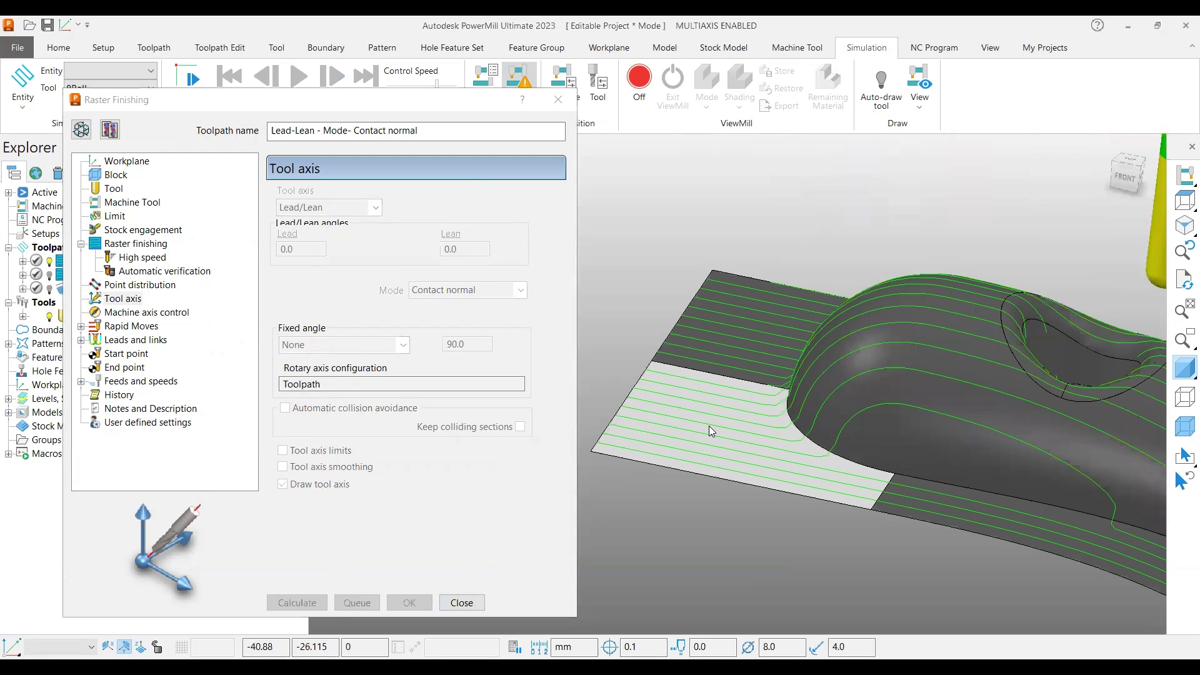
pyautogui.click(709, 426)
pyautogui.press('Return')
pyautogui.click(777, 140)
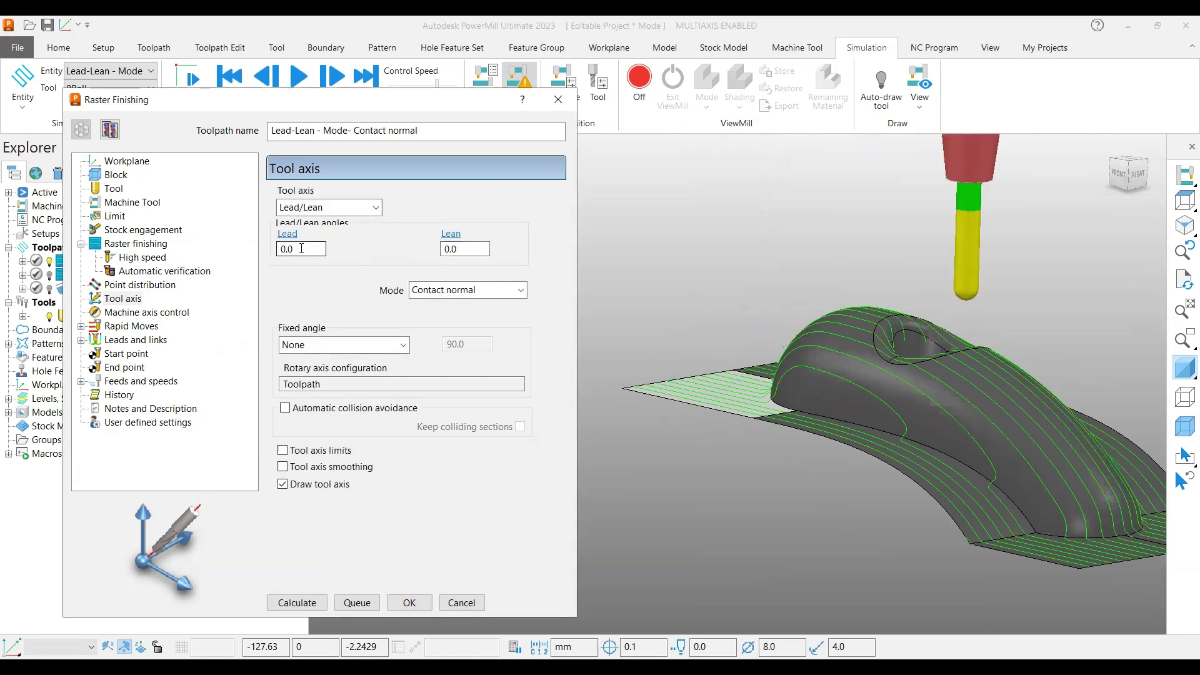
# Set the contact normal toolpath's lead angle to 20 and recalculate it.
pyautogui.moveTo(318, 249); pyautogui.dragTo(238, 248)
pyautogui.write('20')
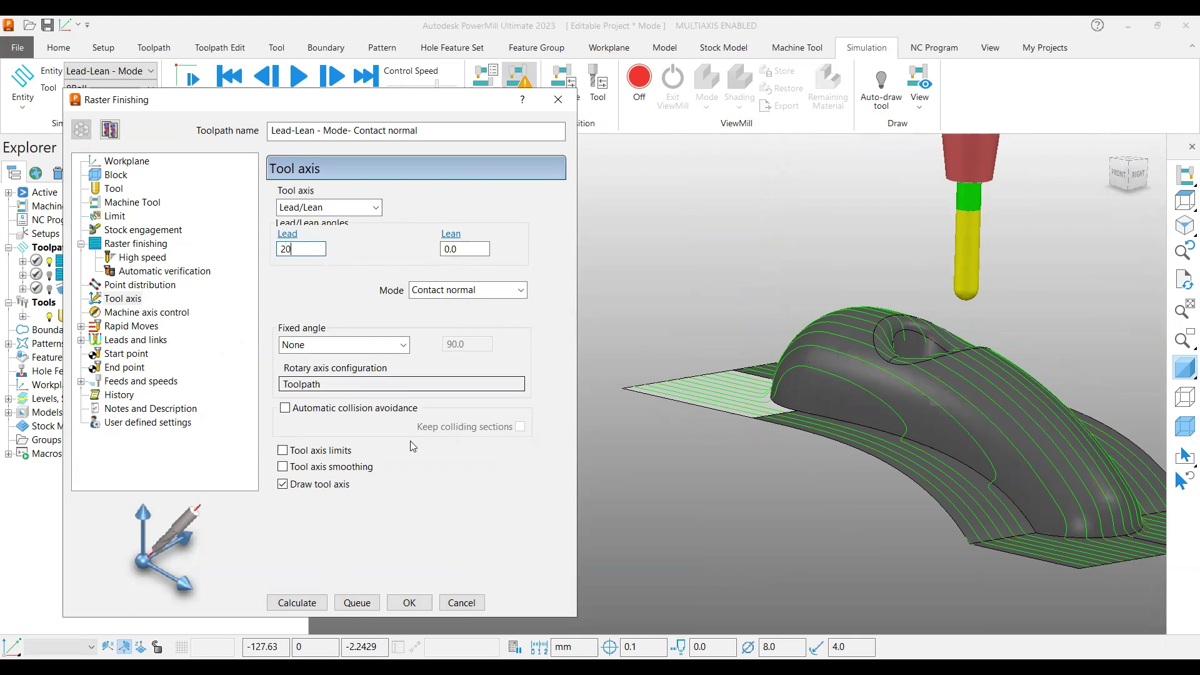
pyautogui.click(292, 602)
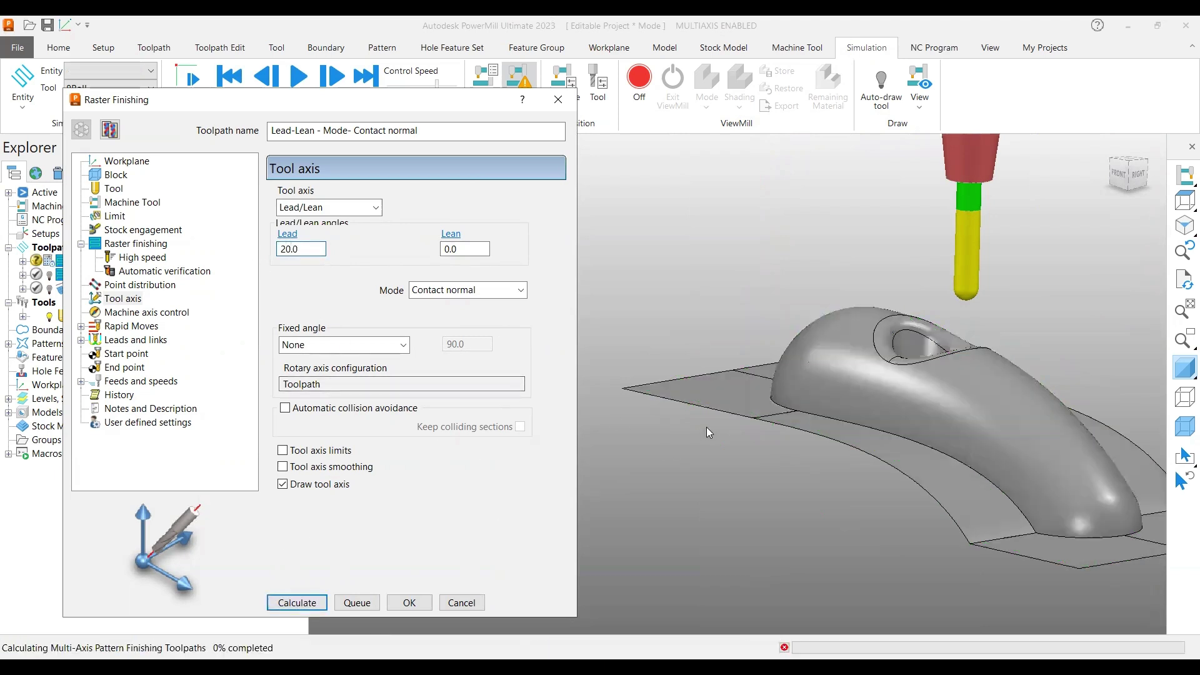
# Simulate the 20-degree lead toolpath from a pass on the flat surface and inspect the tool's tilt from the front.
pyautogui.click(722, 384)
pyautogui.click(762, 436)
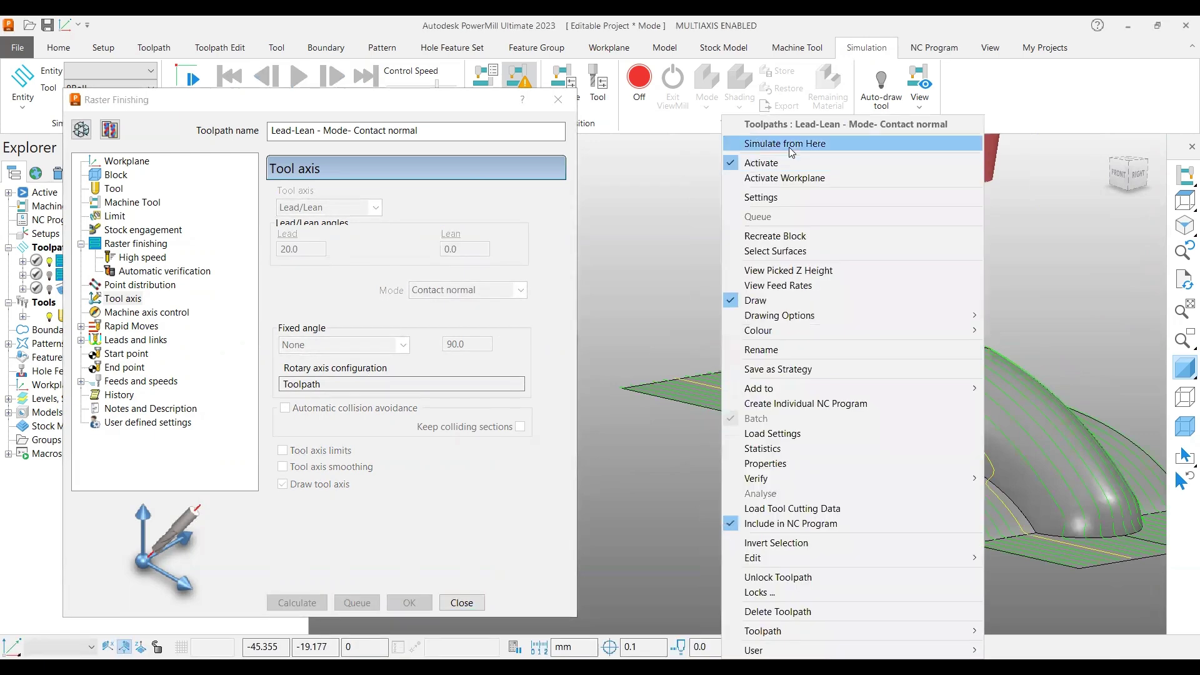
pyautogui.click(779, 140)
pyautogui.moveTo(700, 376)
pyautogui.mouseDown(button='middle')
pyautogui.moveTo(853, 362)
pyautogui.moveTo(711, 354)
pyautogui.moveTo(759, 384)
pyautogui.moveTo(801, 374)
pyautogui.moveTo(718, 367)
pyautogui.mouseUp(button='middle')
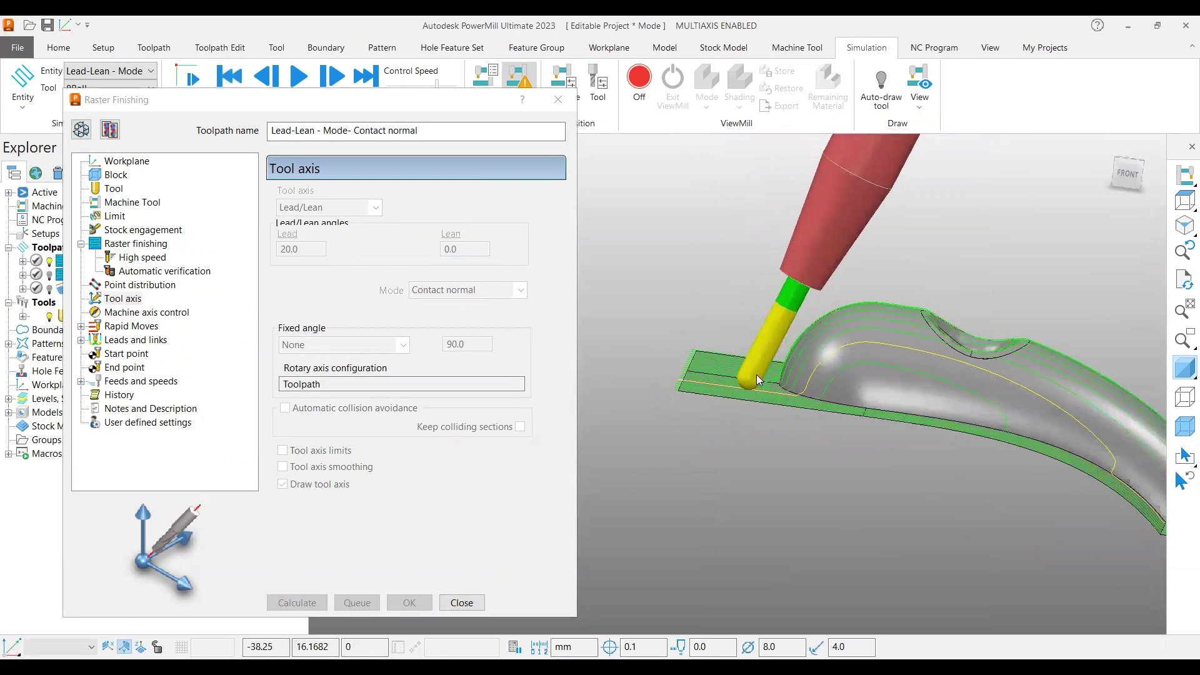
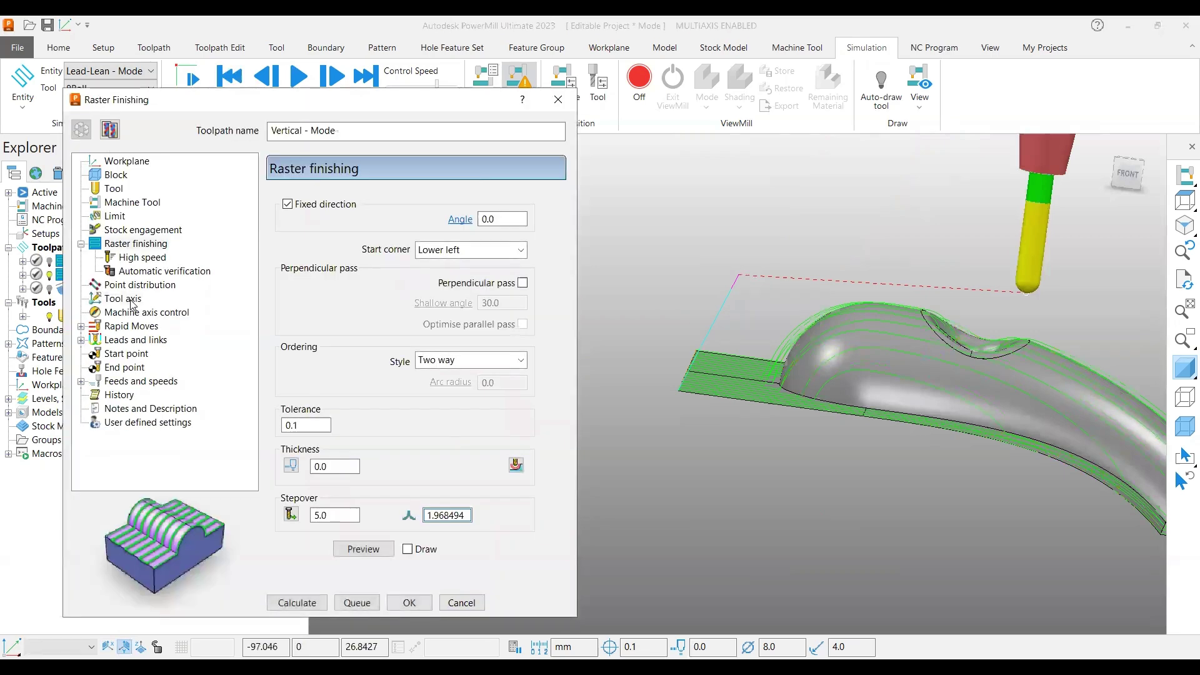
# Set the lead angle of the Vertical - Mode toolpath to 0 in its tool axis settings and recalculate it.
pyautogui.click(128, 300)
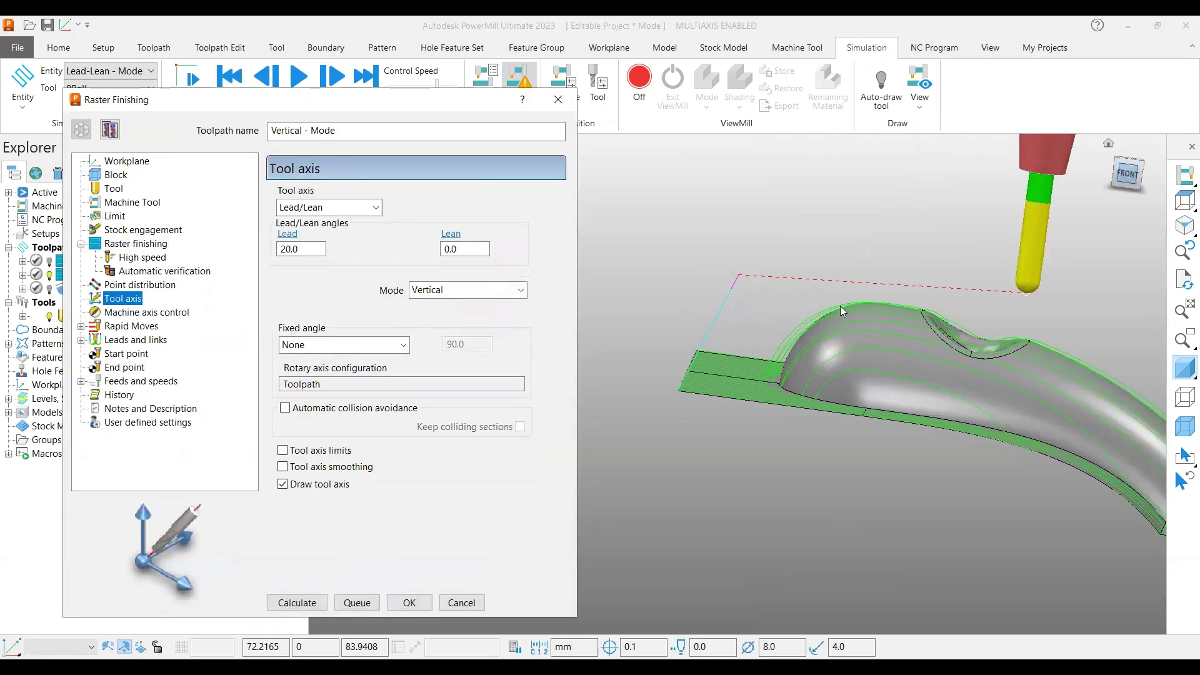
pyautogui.doubleClick(301, 249)
pyautogui.write('0')
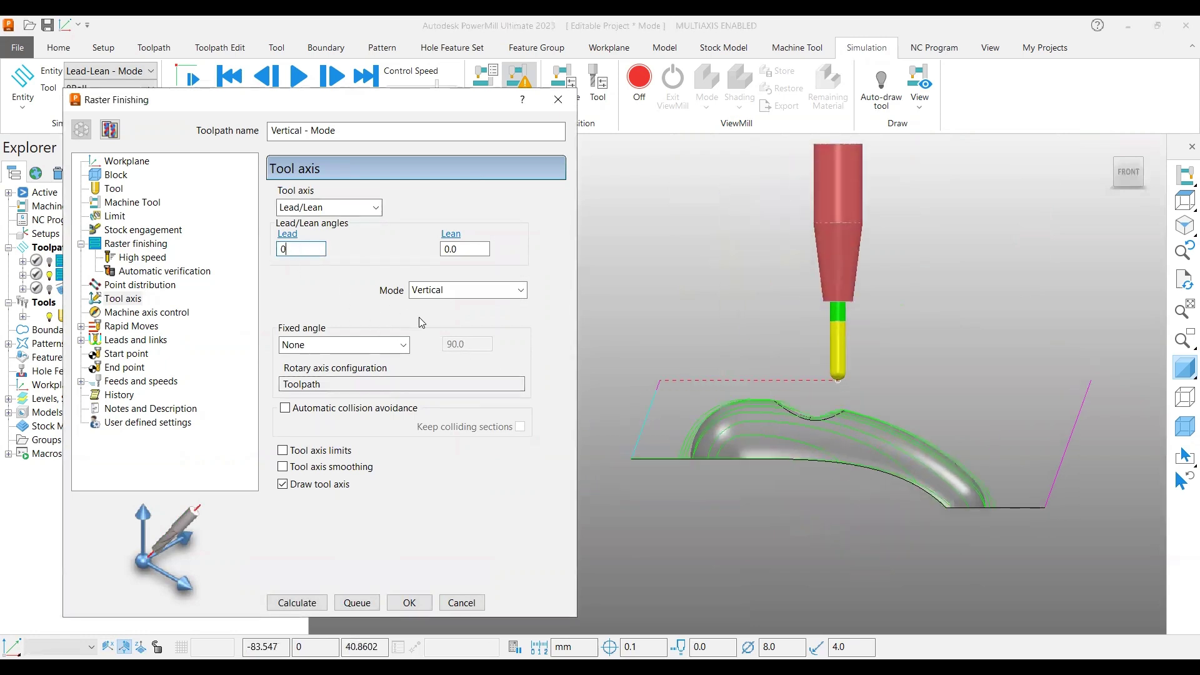
pyautogui.click(299, 600)
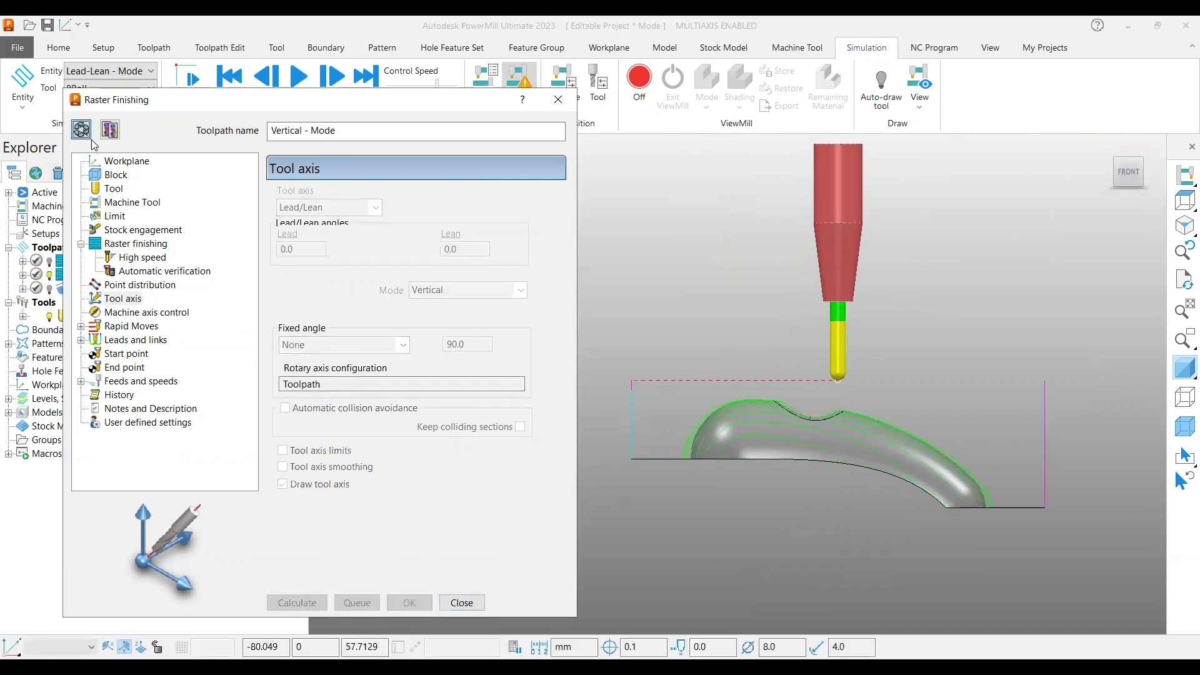
# Simulate the 0-degree lead Vertical - Mode toolpath from a pass on the flat surface beside the cowling.
pyautogui.click(453, 250)
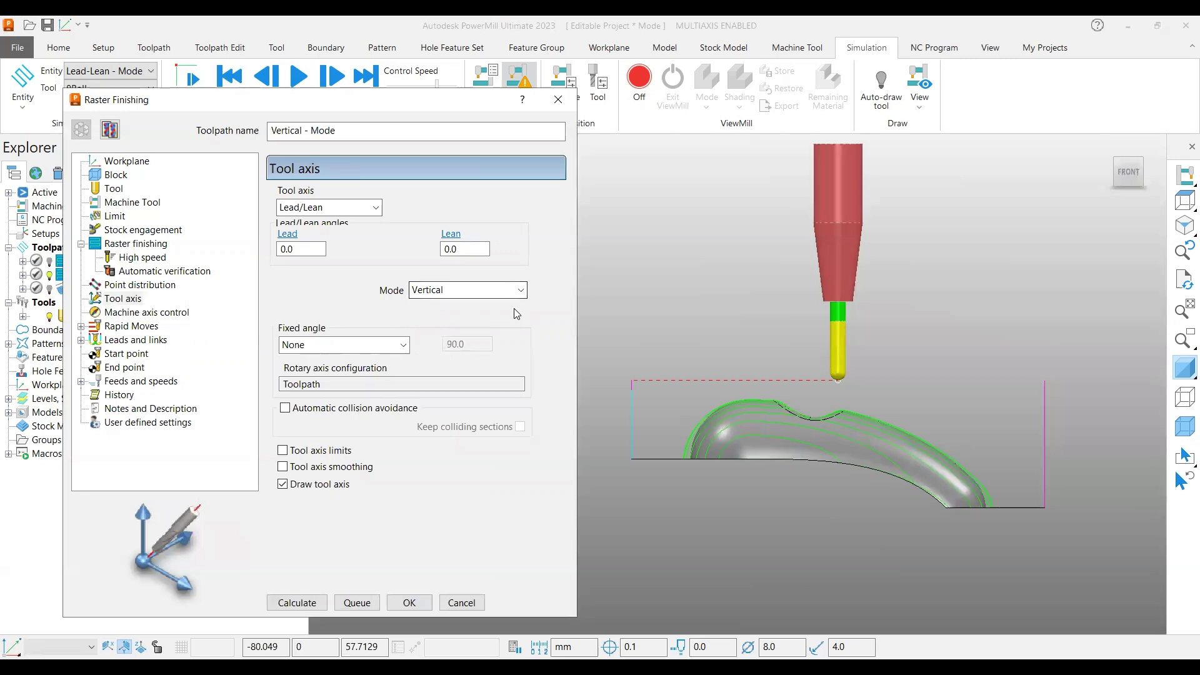
pyautogui.scroll(5, 694, 455)
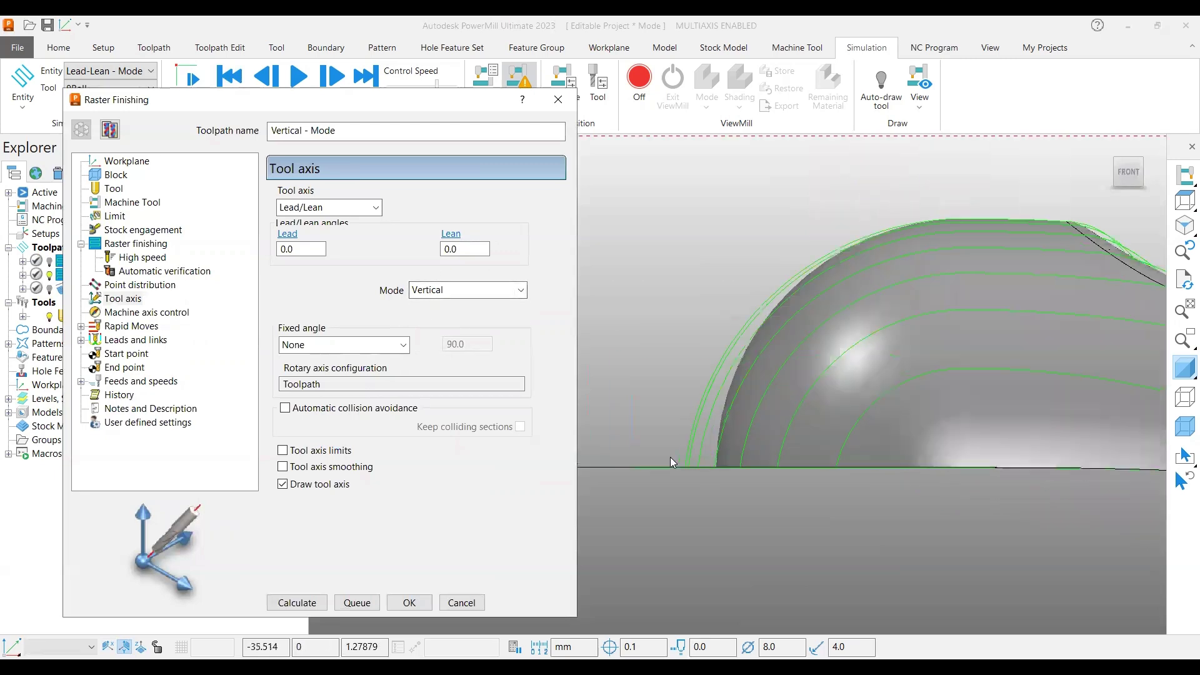
pyautogui.moveTo(818, 444); pyautogui.dragTo(697, 452, button='middle')
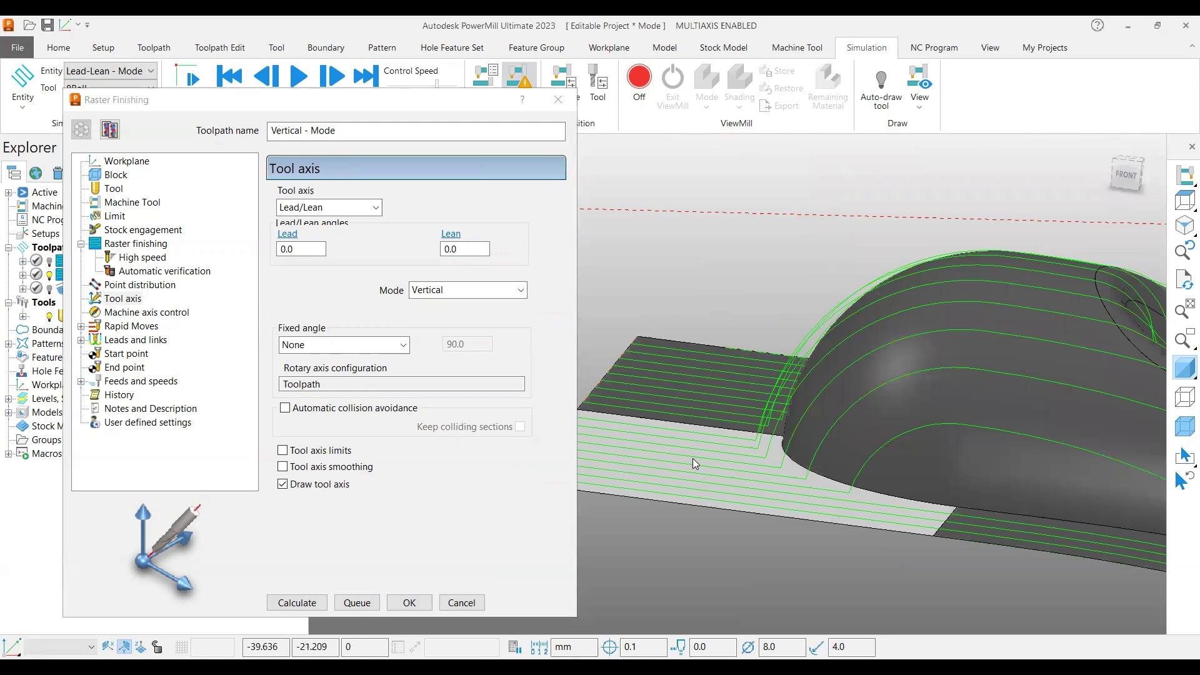
pyautogui.rightClick(691, 463)
pyautogui.click(748, 493)
pyautogui.click(719, 143)
pyautogui.scroll(-3, 709, 347)
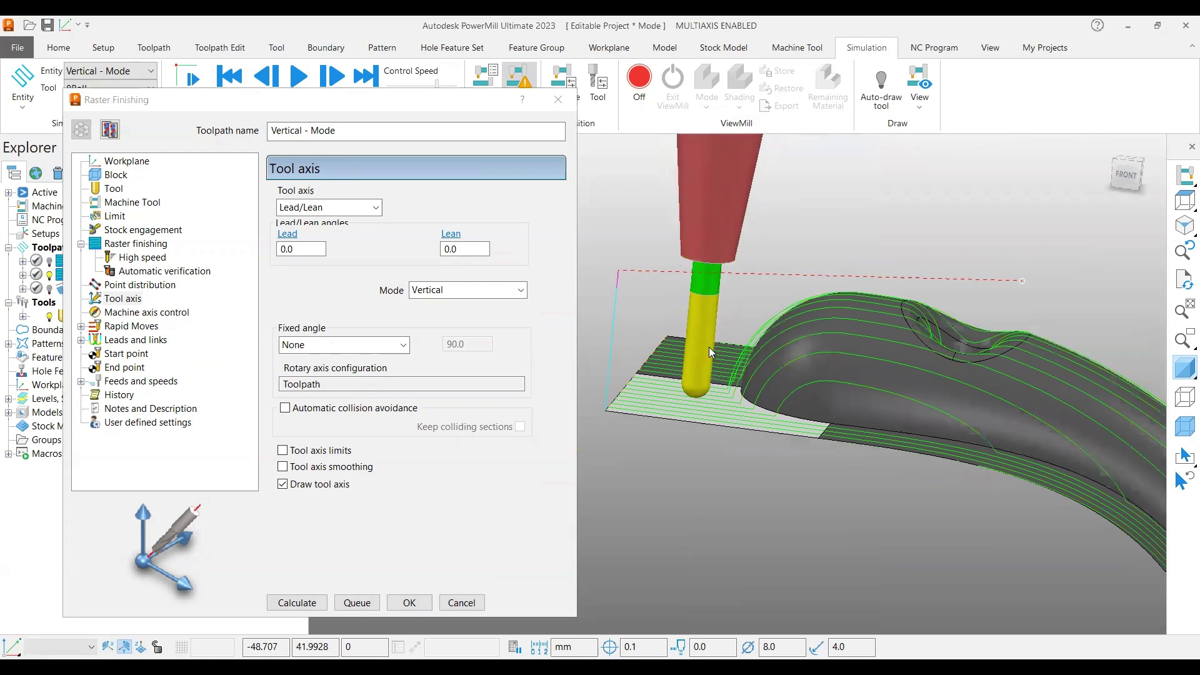
# Simulate the 0-degree lead Vertical - Mode toolpath from a pass over the cowling's crown and inspect the tool from the front.
pyautogui.scroll(3, 861, 327)
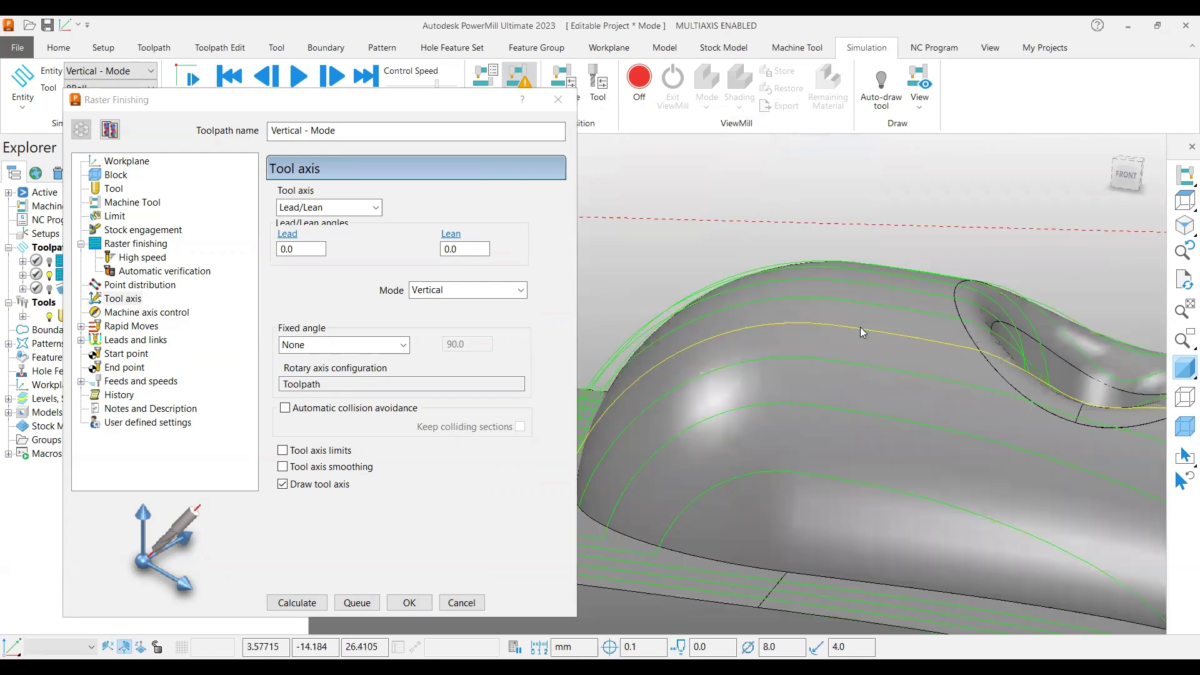
pyautogui.rightClick(861, 329)
pyautogui.click(909, 368)
pyautogui.click(888, 143)
pyautogui.scroll(-3, 864, 373)
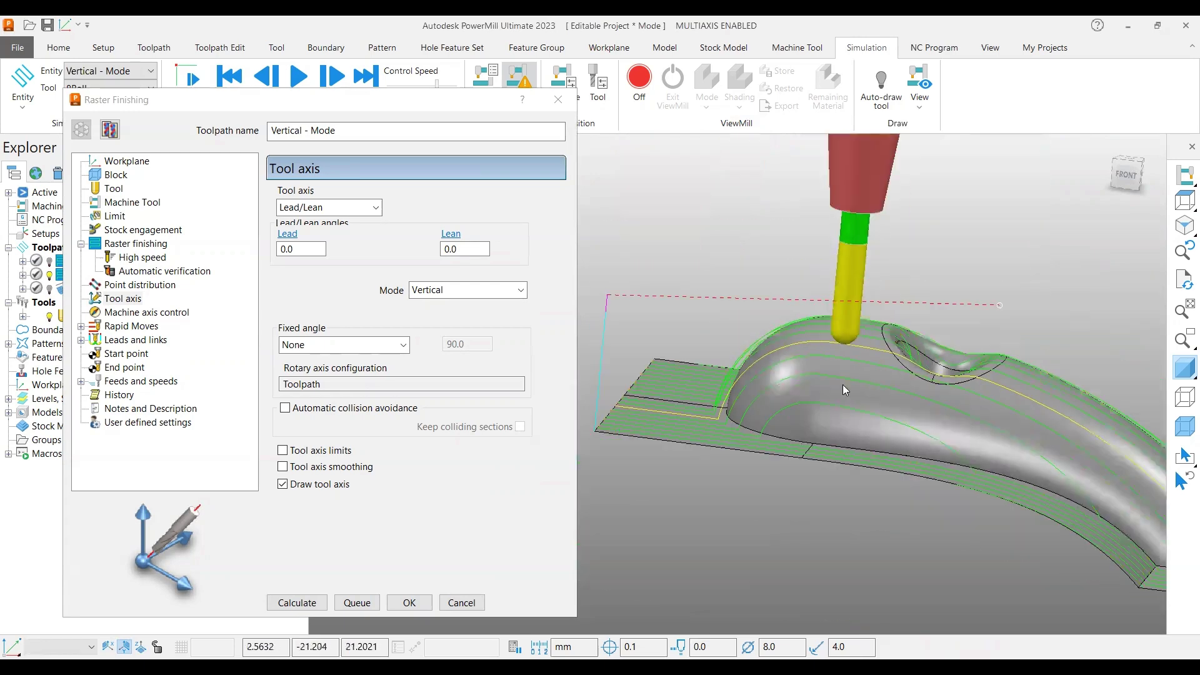
pyautogui.click(1126, 174)
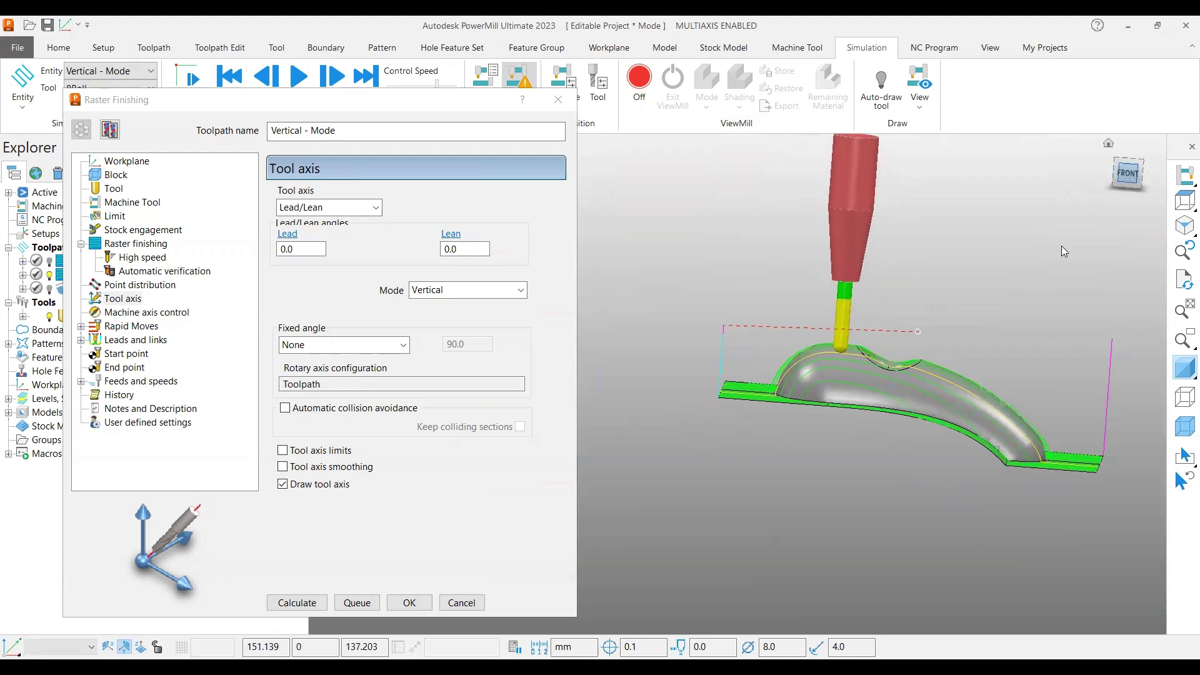
pyautogui.scroll(-2, 838, 404)
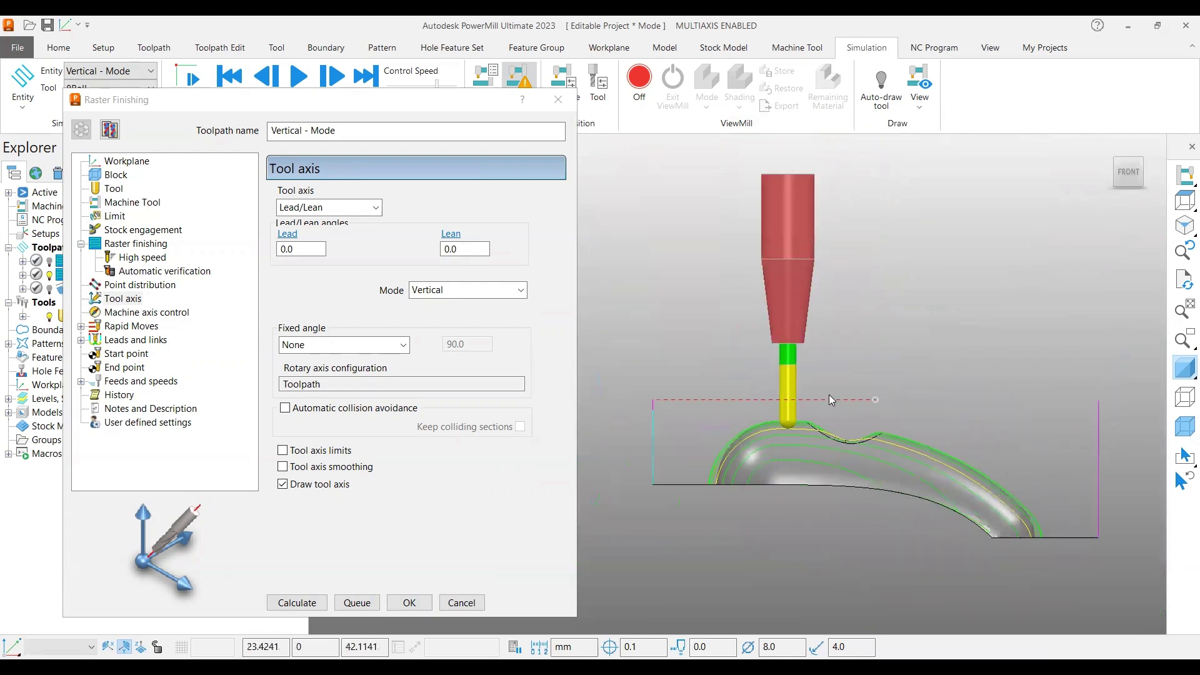
# Set the Vertical - Mode toolpath's lead angle to 20 and recalculate it.
pyautogui.doubleClick(300, 249)
pyautogui.write('20')
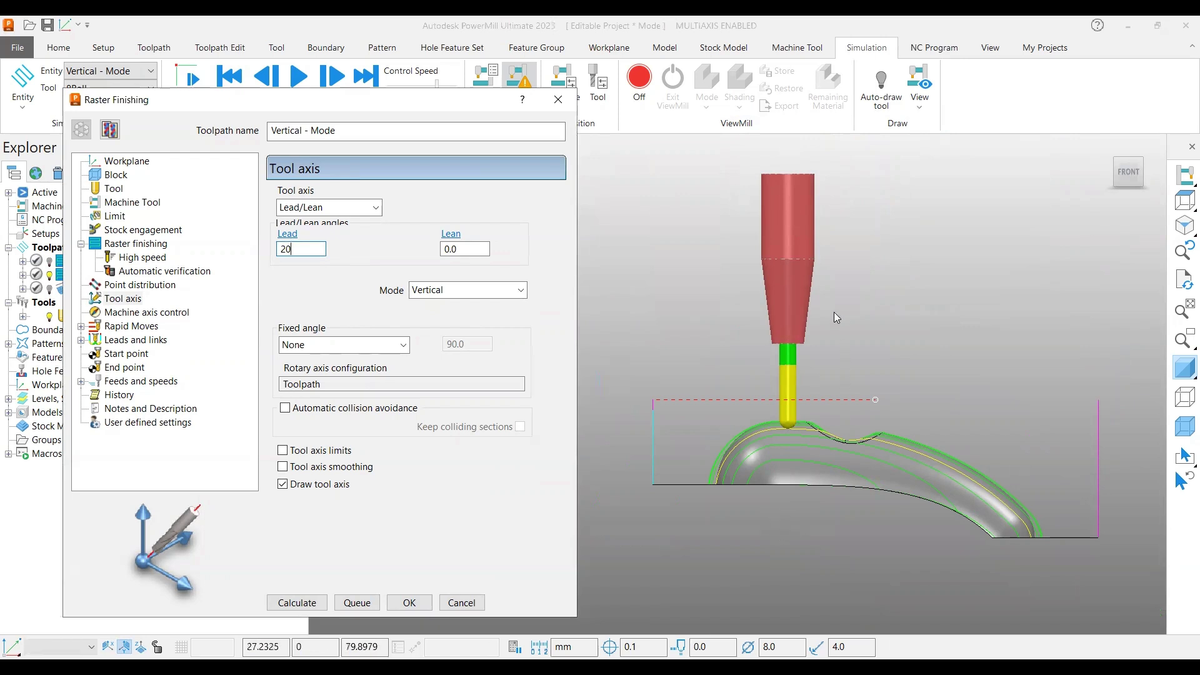
pyautogui.moveTo(294, 248); pyautogui.dragTo(249, 252)
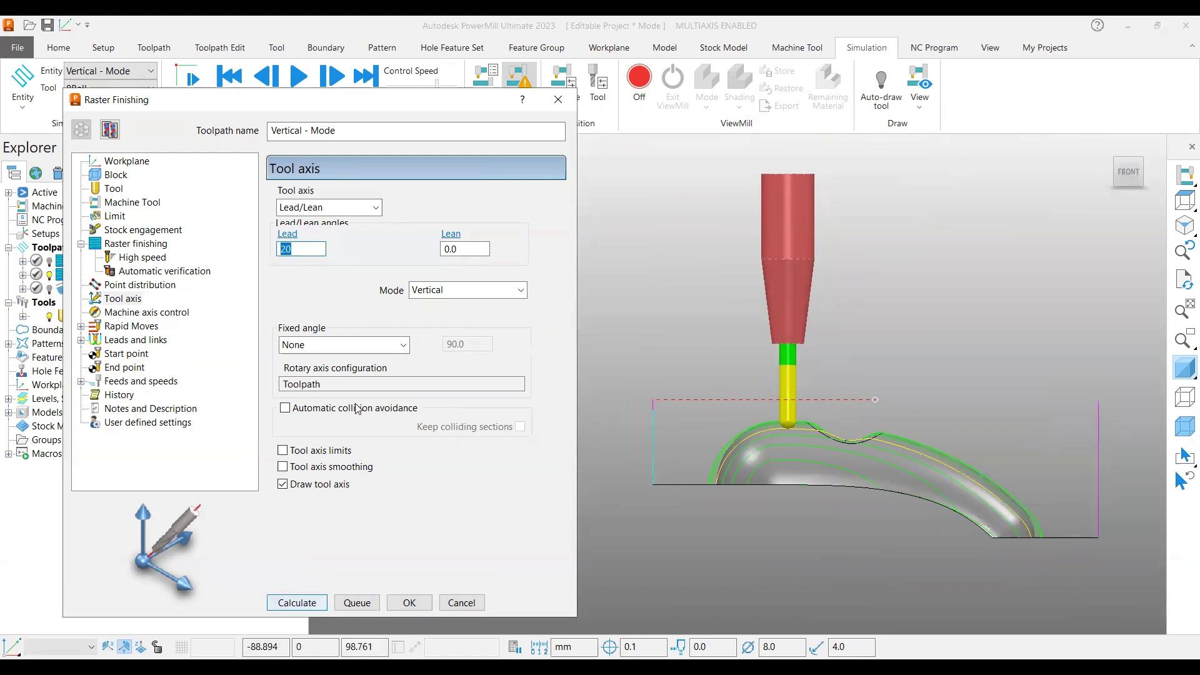
pyautogui.click(303, 602)
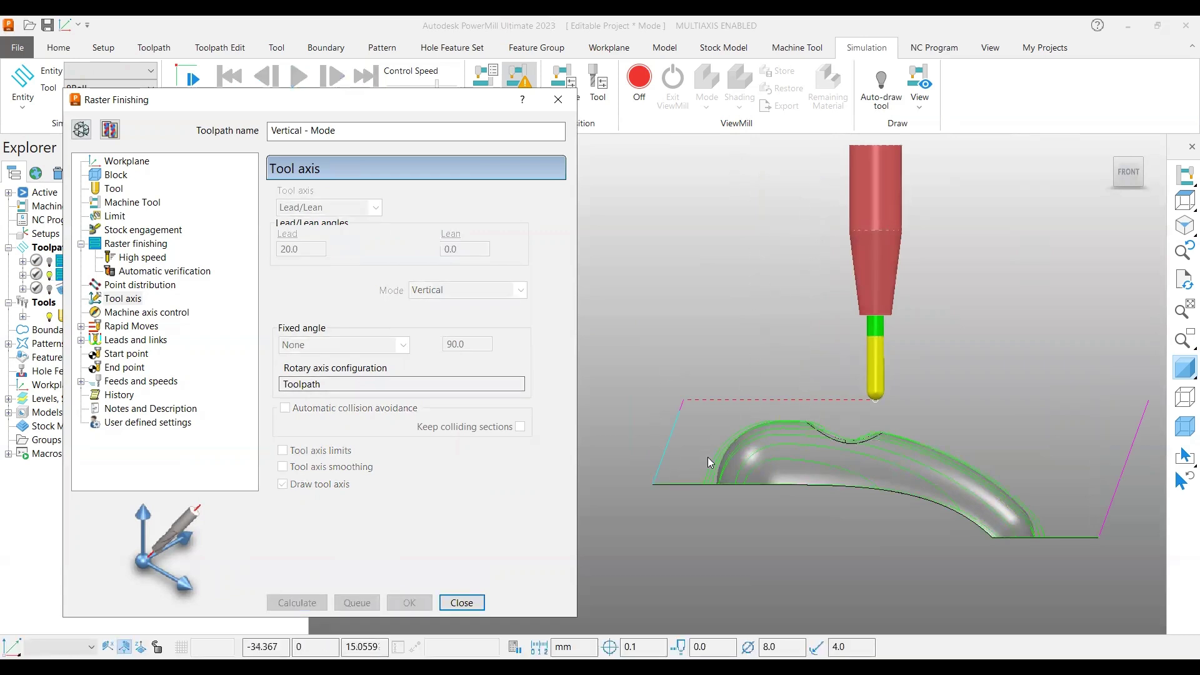
# Simulate the 20-degree lead Vertical - Mode toolpath from a pass on the cowling's rounded end and check the tool's tilt.
pyautogui.rightClick(754, 425)
pyautogui.click(796, 475)
pyautogui.click(819, 144)
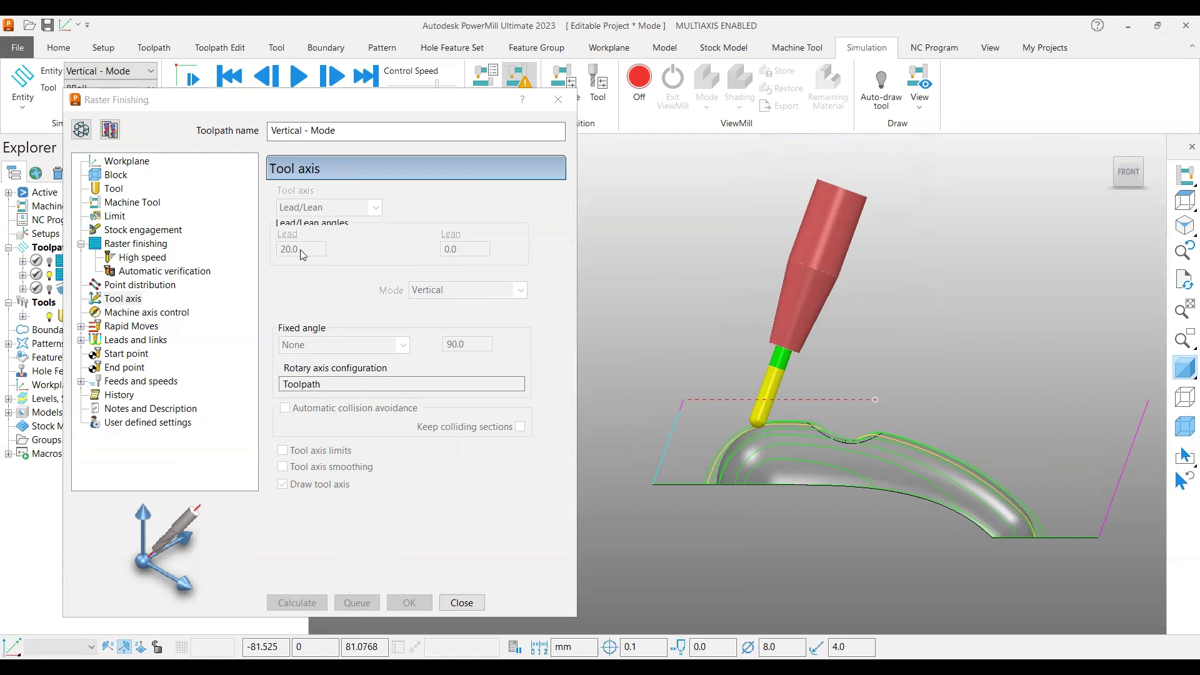
pyautogui.click(341, 293)
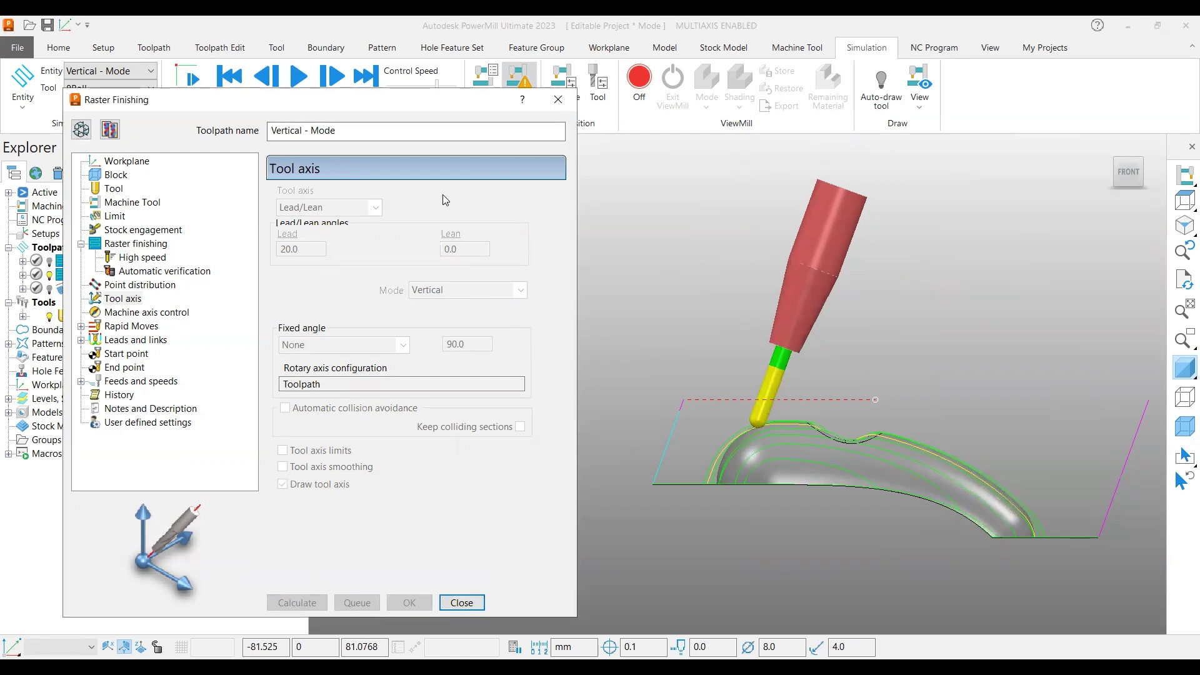
# Close the Vertical - Mode toolpath settings and activate the Preview Frame toolpath.
pyautogui.click(565, 100)
pyautogui.moveTo(643, 359); pyautogui.dragTo(549, 401, button='middle')
pyautogui.moveTo(662, 425); pyautogui.dragTo(616, 388, button='middle')
pyautogui.doubleClick(94, 288)
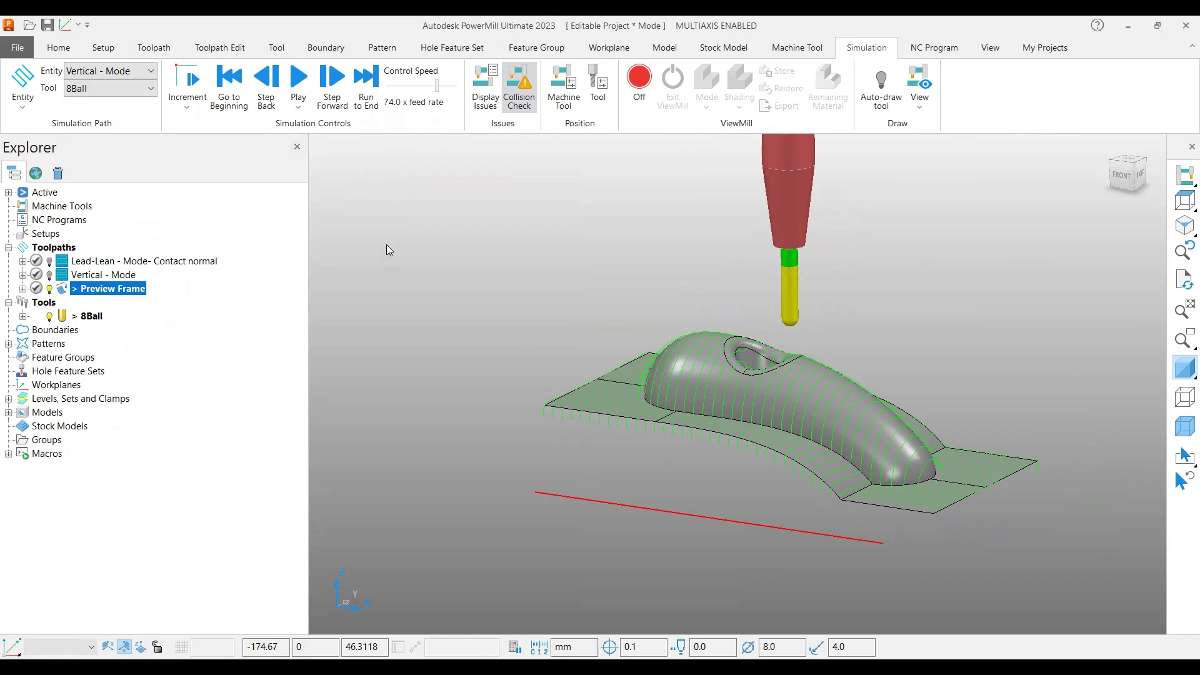
pyautogui.moveTo(700, 402)
pyautogui.mouseDown(button='middle')
pyautogui.moveTo(813, 417)
pyautogui.moveTo(727, 441)
pyautogui.moveTo(730, 398)
pyautogui.moveTo(707, 380)
pyautogui.mouseUp(button='middle')
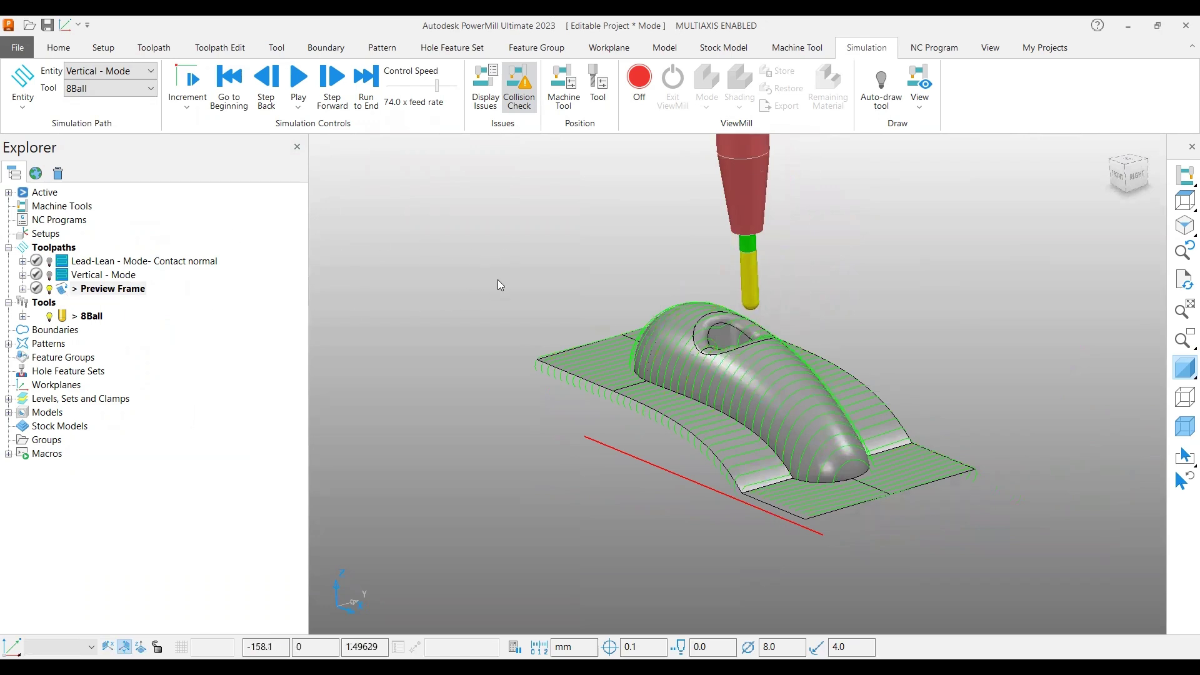
pyautogui.keyDown('shift'); pyautogui.moveTo(833, 380); pyautogui.dragTo(787, 373, button='middle'); pyautogui.keyUp('shift')
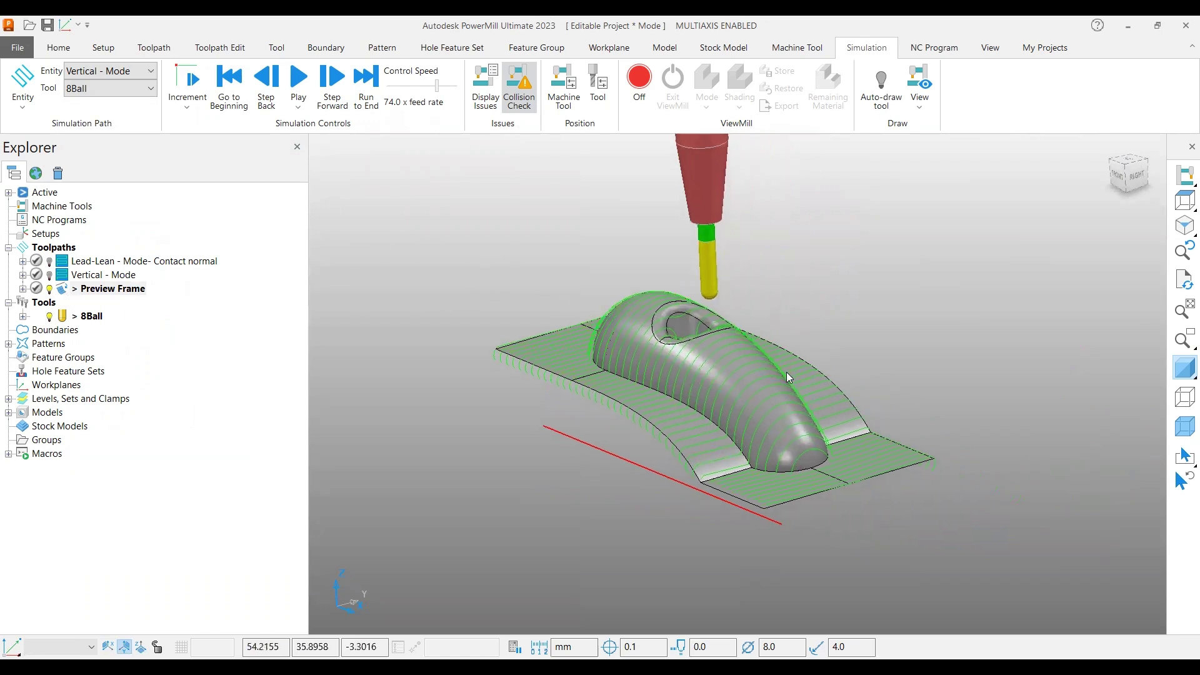
# Open the Preview Frame toolpath's settings for editing and set its Towards line tool axis mode to Preview frame.
pyautogui.rightClick(122, 290)
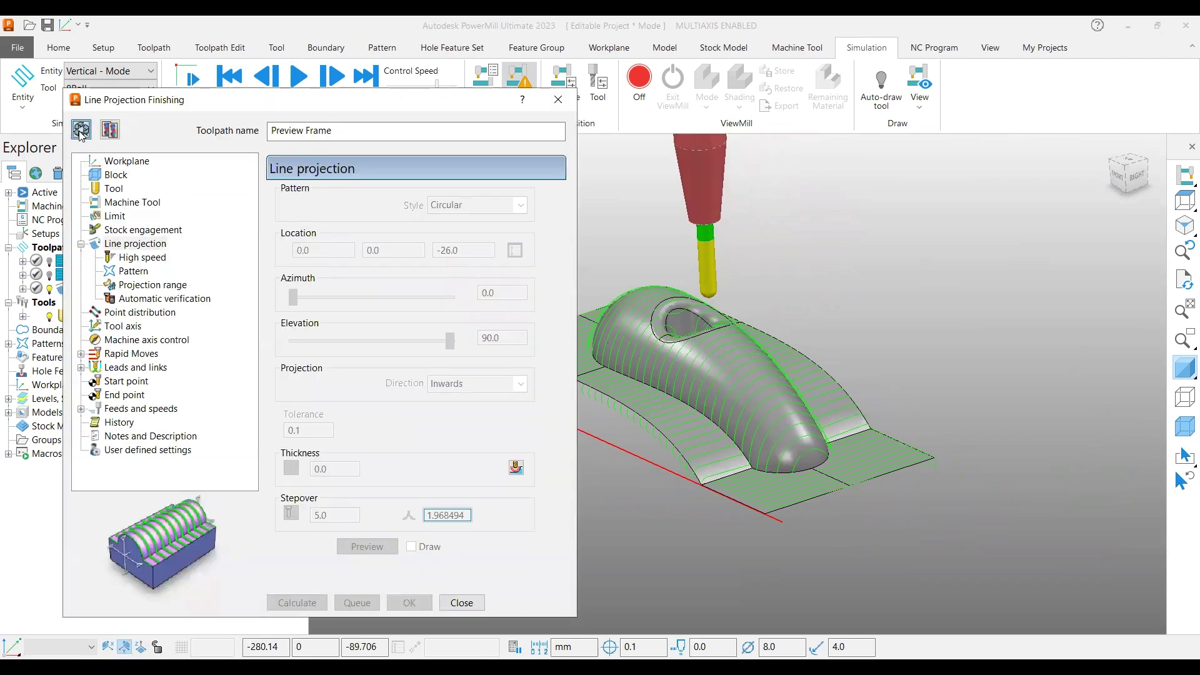
pyautogui.click(128, 328)
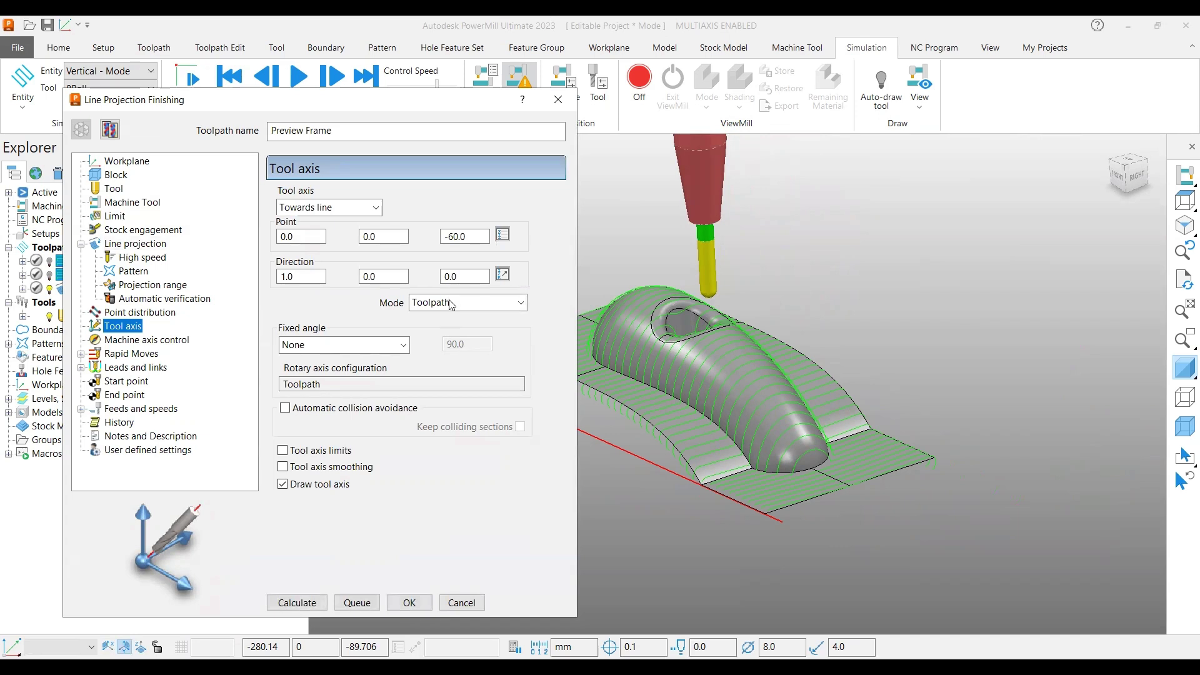
pyautogui.click(475, 303)
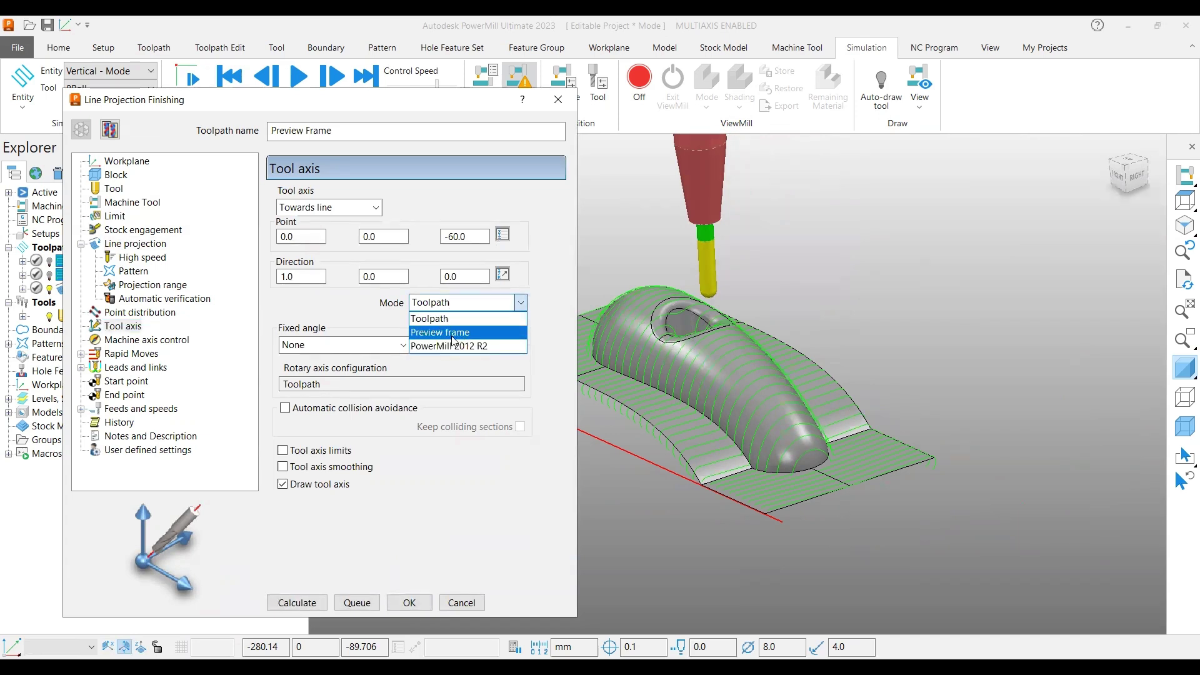
pyautogui.click(453, 337)
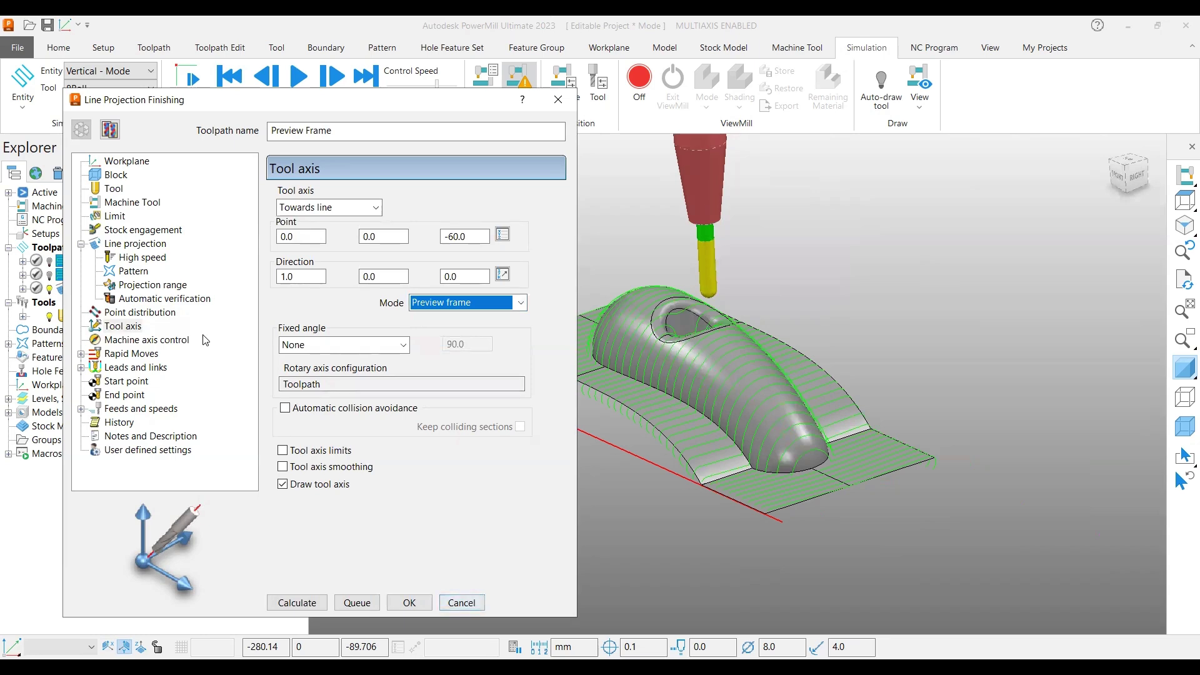
# Draw the line projection preview around the cowling and inspect it from the right side and at an angle.
pyautogui.click(138, 245)
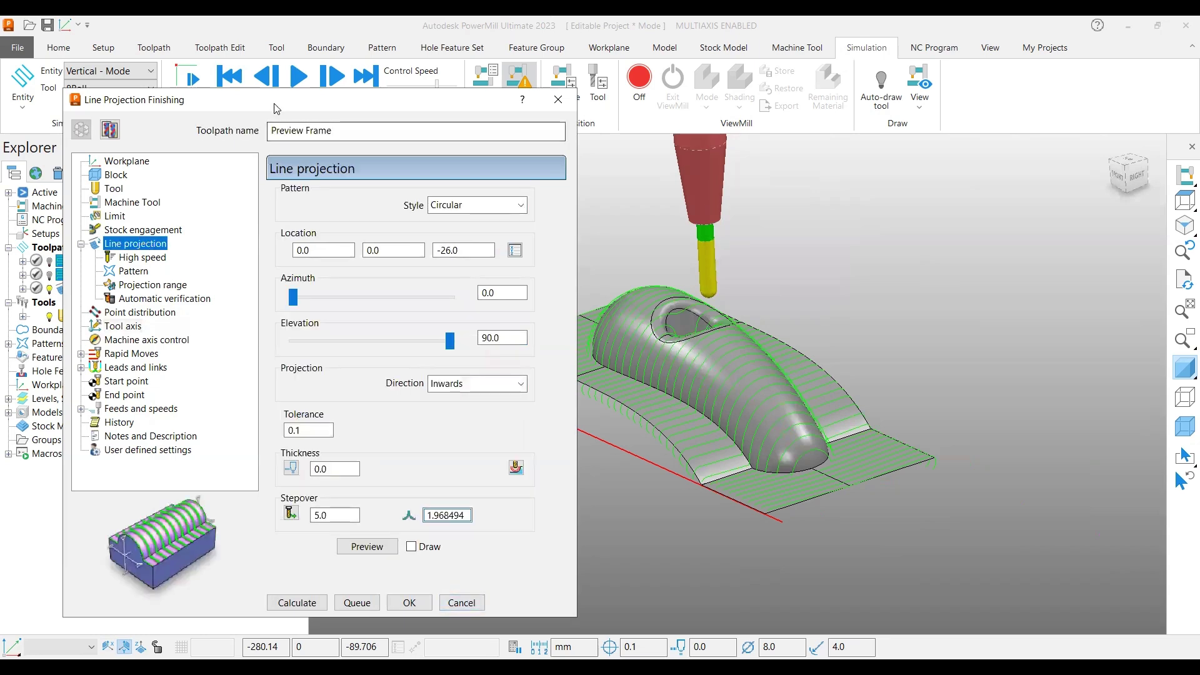
pyautogui.moveTo(158, 112); pyautogui.dragTo(36, 117)
pyautogui.keyDown('shift'); pyautogui.moveTo(632, 314); pyautogui.dragTo(725, 309, button='middle'); pyautogui.keyUp('shift')
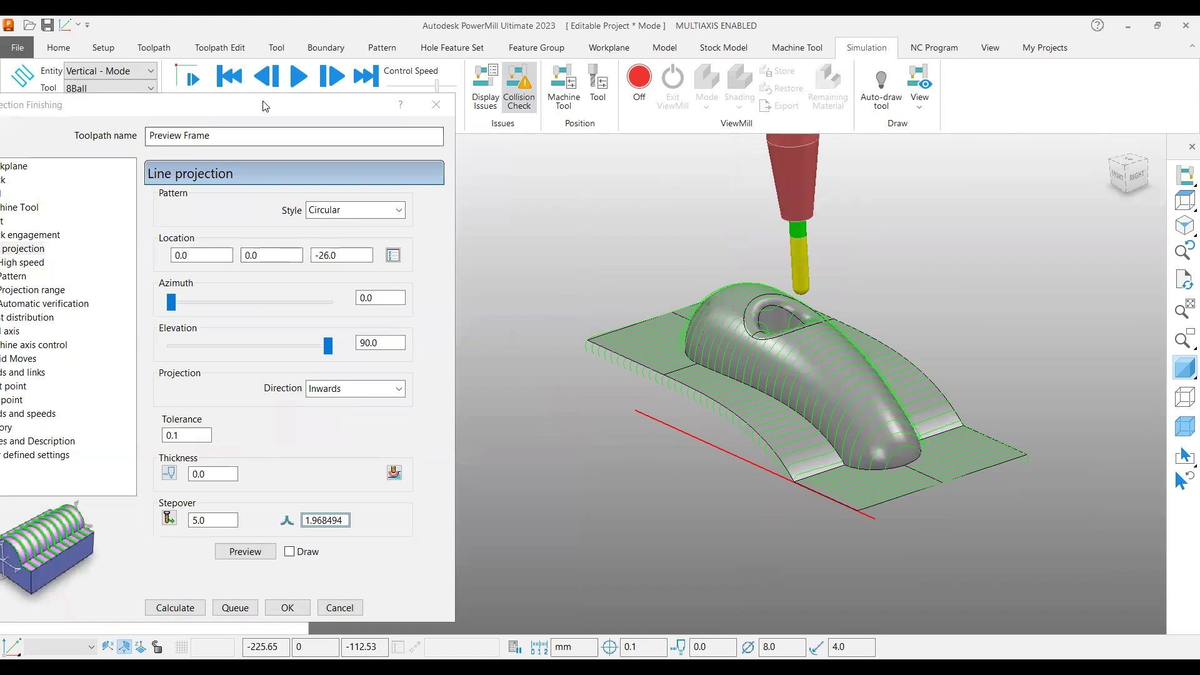
pyautogui.moveTo(263, 106); pyautogui.dragTo(332, 101)
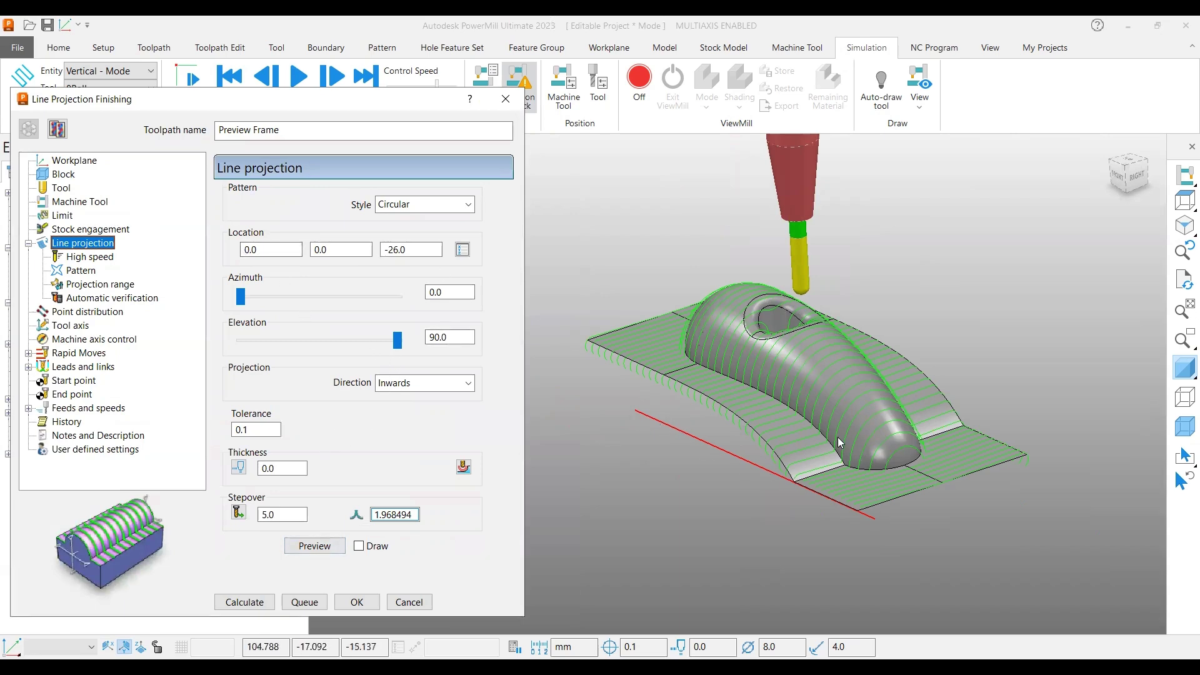
pyautogui.moveTo(719, 469); pyautogui.dragTo(887, 497, button='middle')
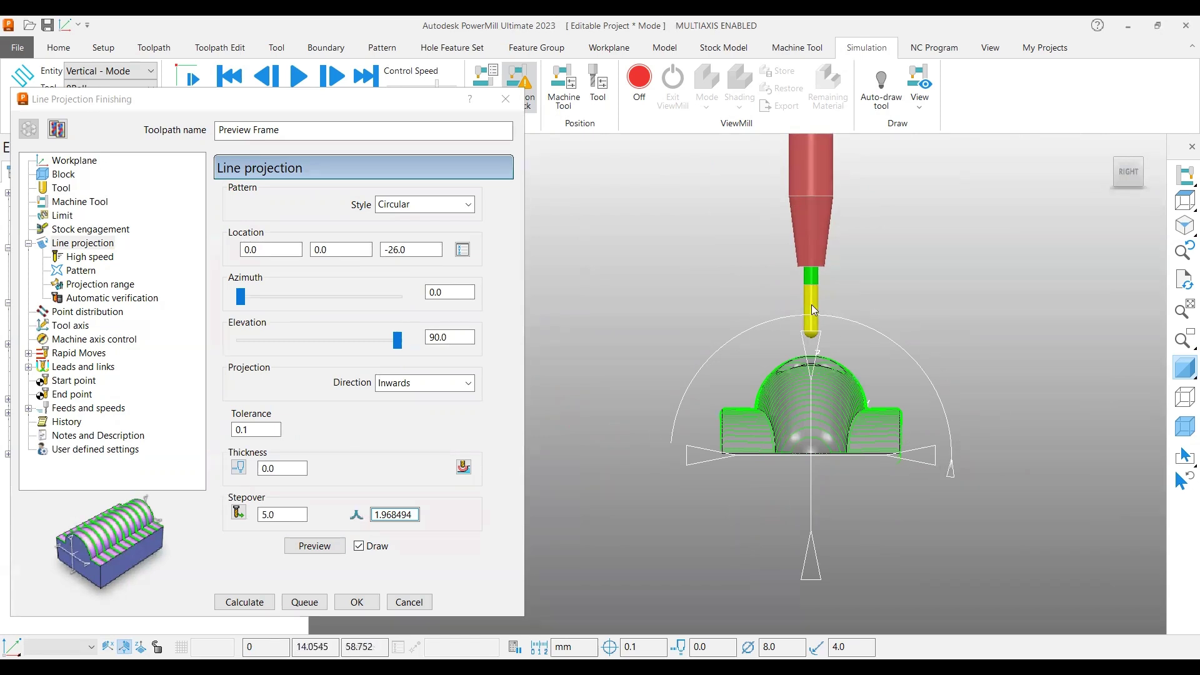
pyautogui.scroll(-1, 732, 369)
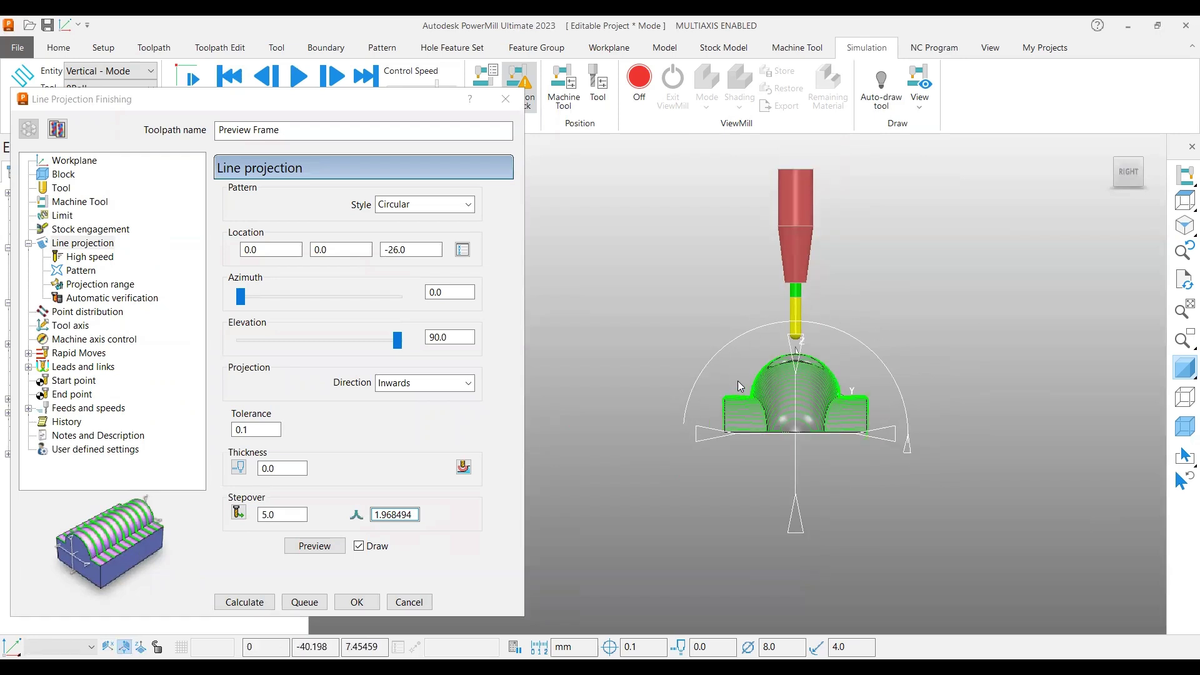
pyautogui.moveTo(703, 361); pyautogui.dragTo(768, 383, button='middle')
pyautogui.scroll(2, 778, 388)
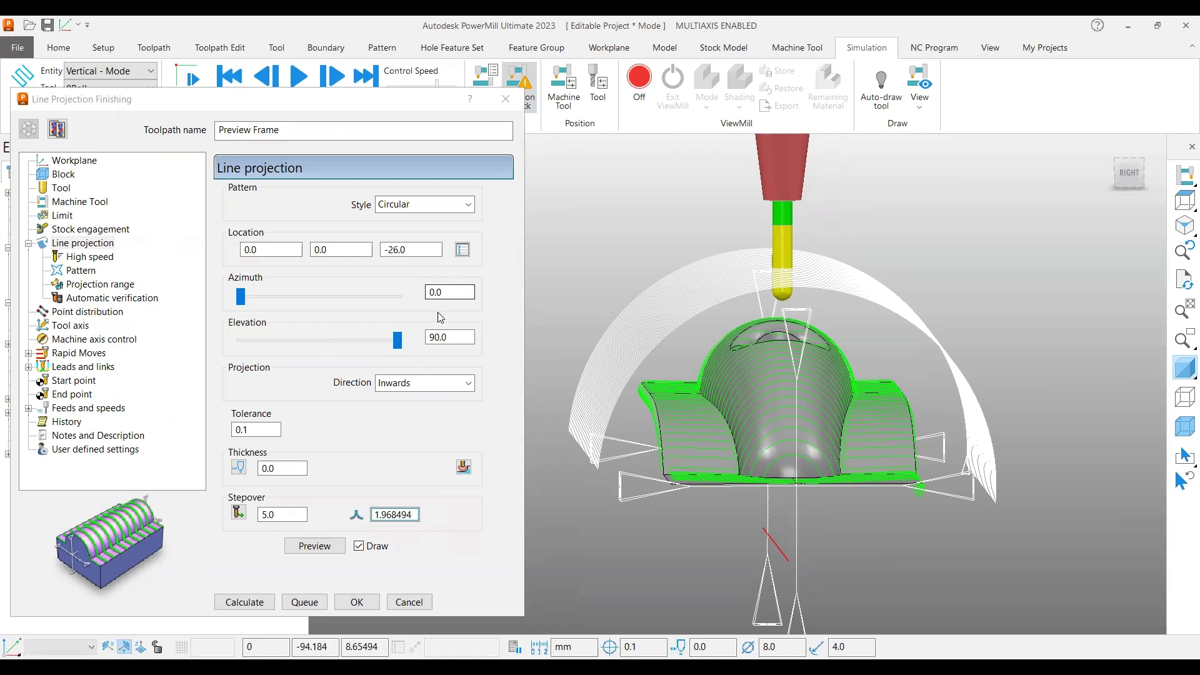
# Examine the projection range and the pattern's azimuth and height limits against the drawn preview.
pyautogui.click(84, 283)
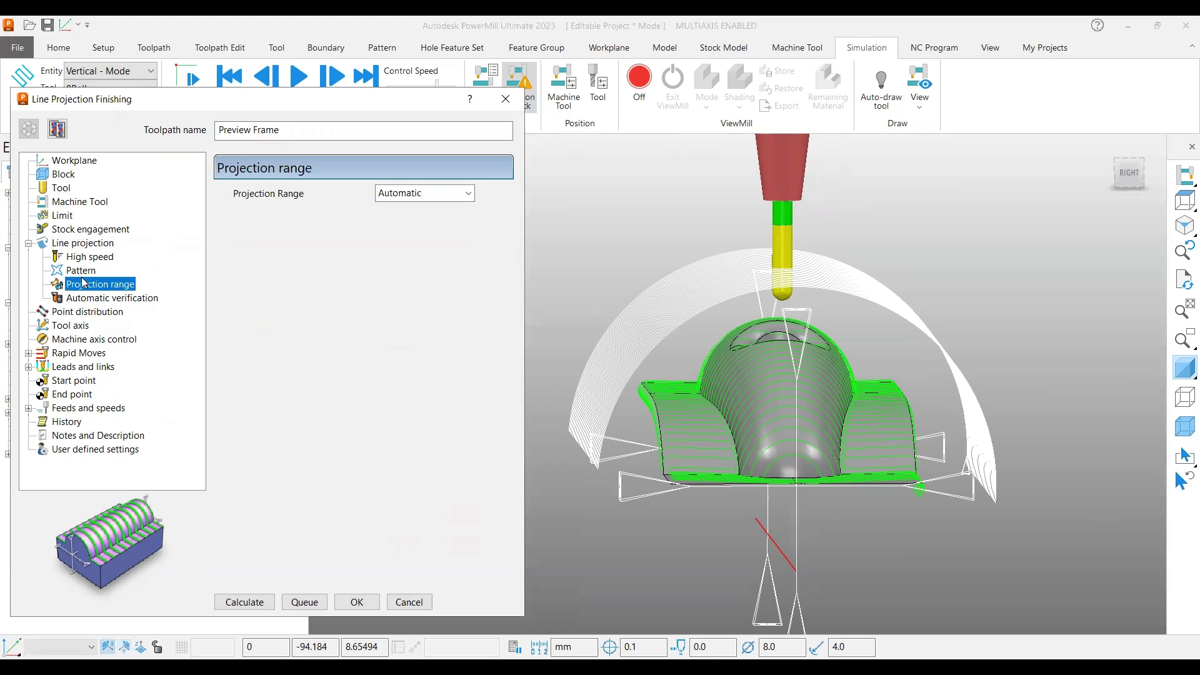
pyautogui.click(79, 272)
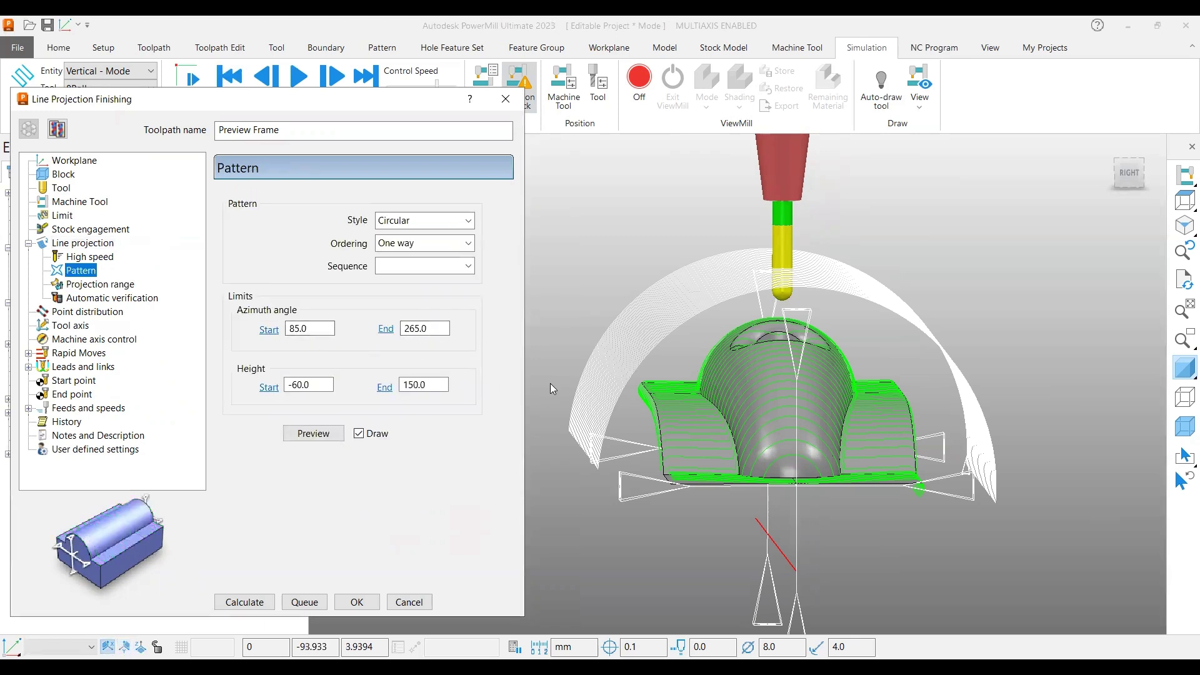
pyautogui.moveTo(725, 370); pyautogui.dragTo(732, 448, button='middle')
pyautogui.moveTo(856, 449); pyautogui.dragTo(783, 456, button='middle')
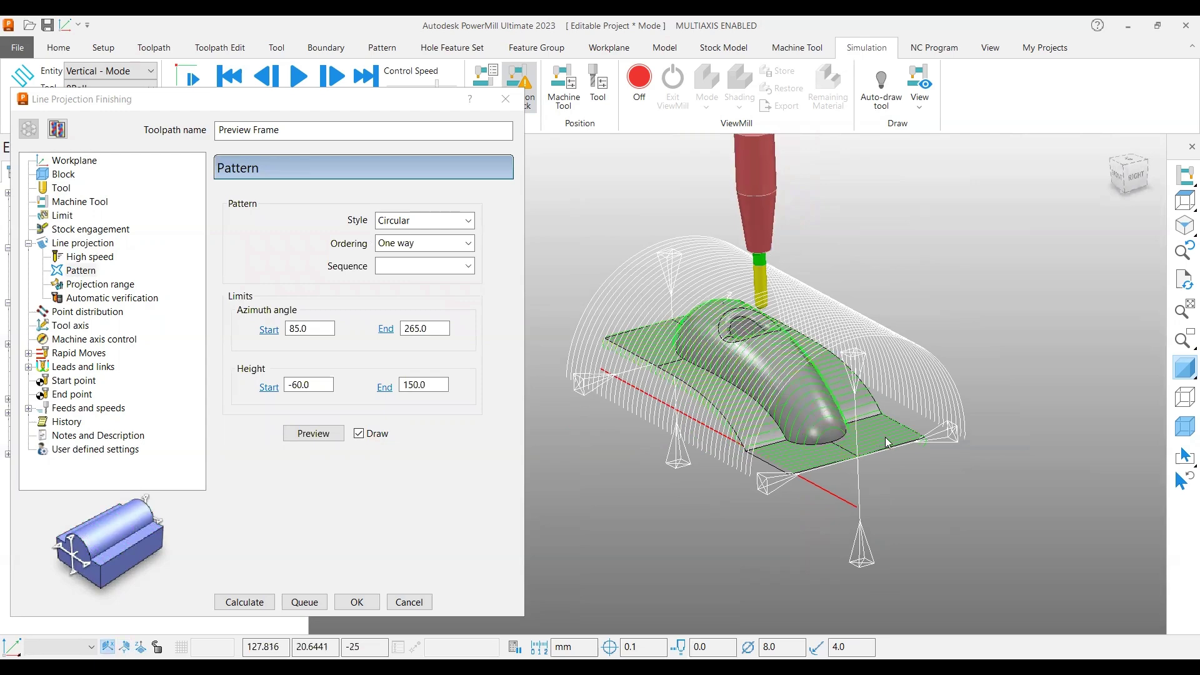
# Switch the Preview Frame toolpath's tool axis mode to PowerMill 2012 R2.
pyautogui.click(70, 325)
pyautogui.click(467, 301)
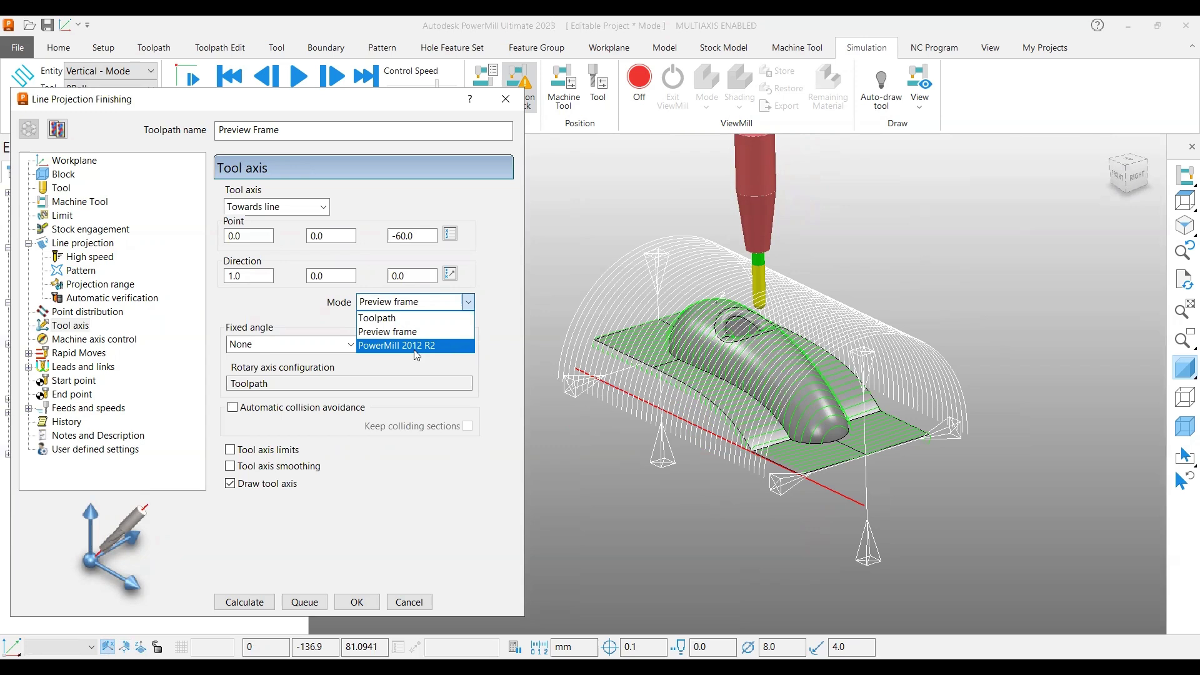
pyautogui.click(501, 233)
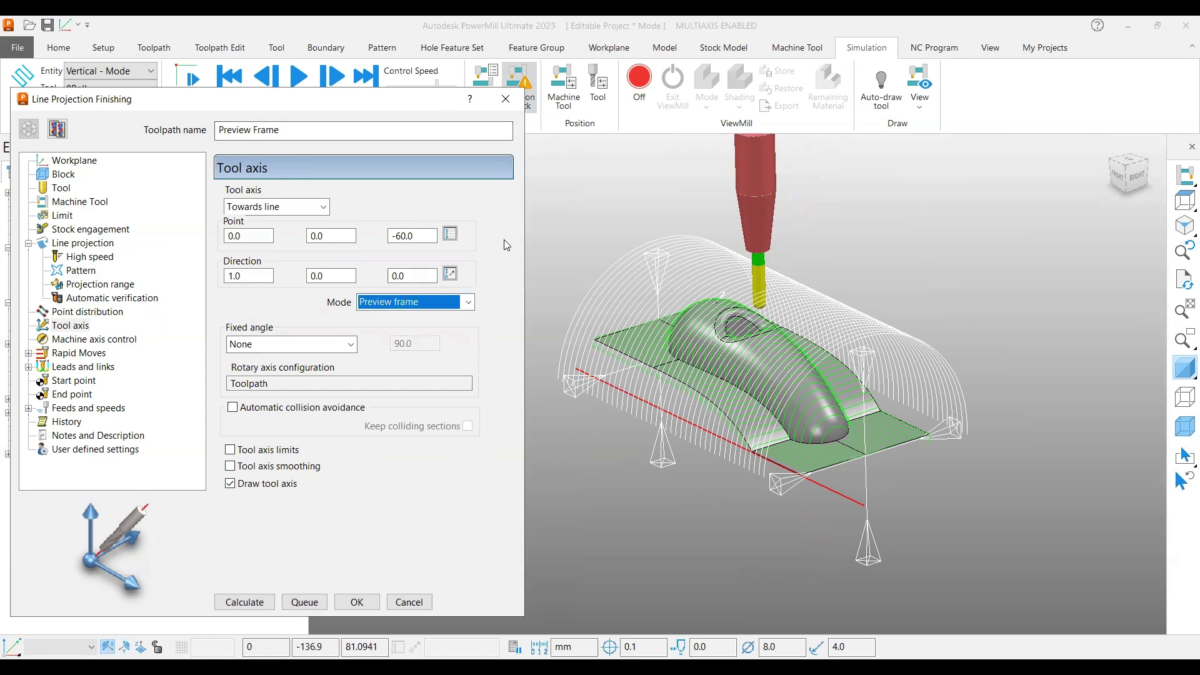
pyautogui.click(426, 302)
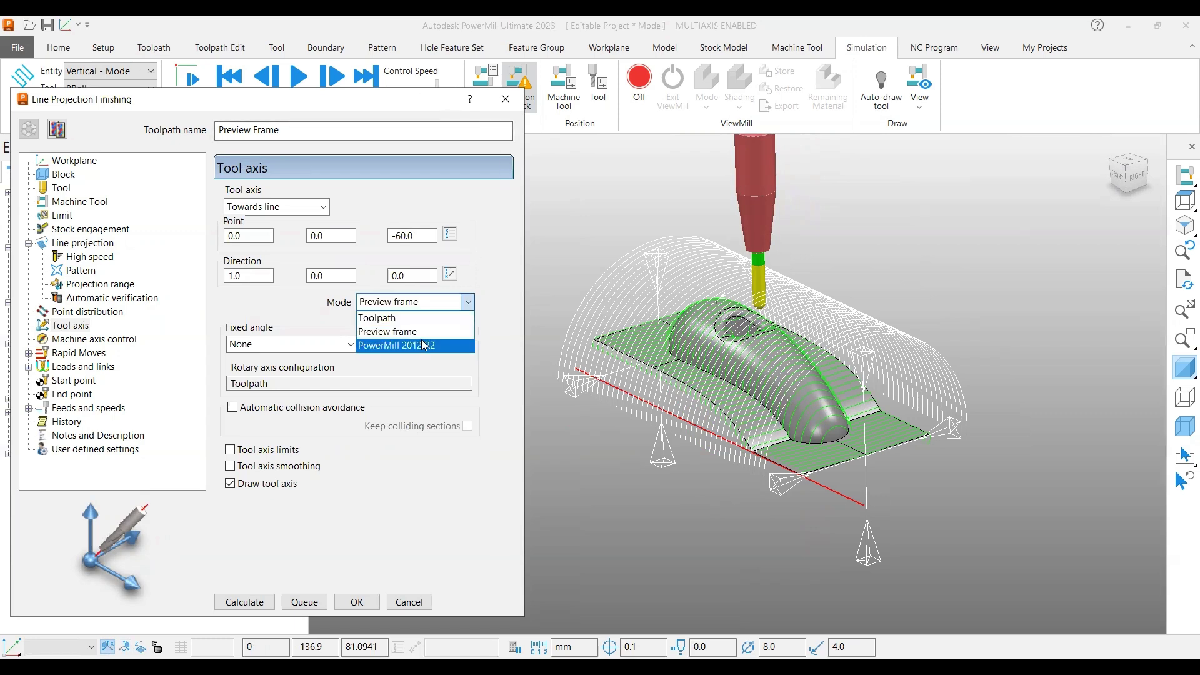
pyautogui.click(424, 348)
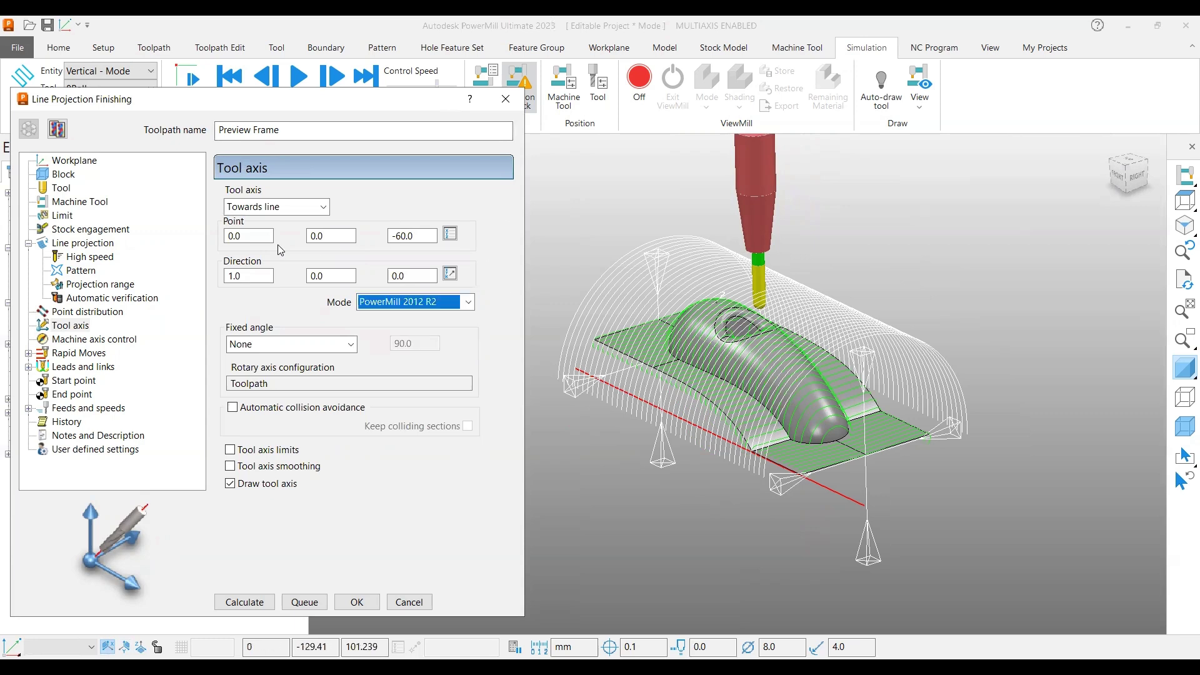
pyautogui.click(411, 304)
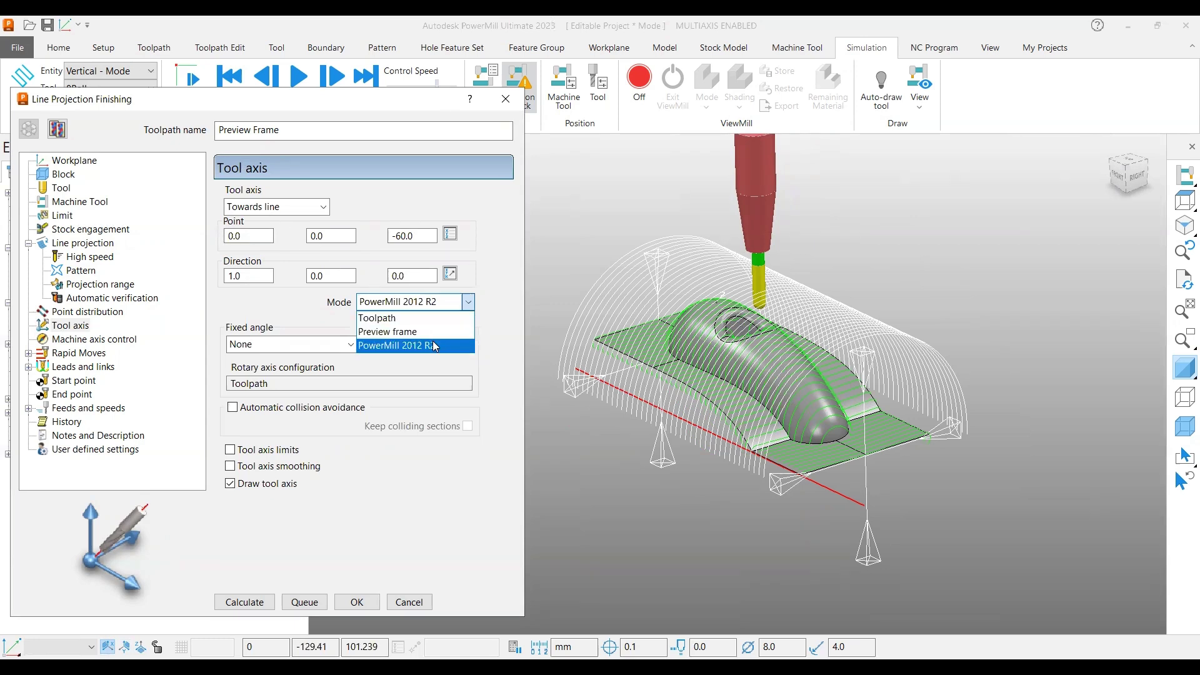
pyautogui.click(491, 222)
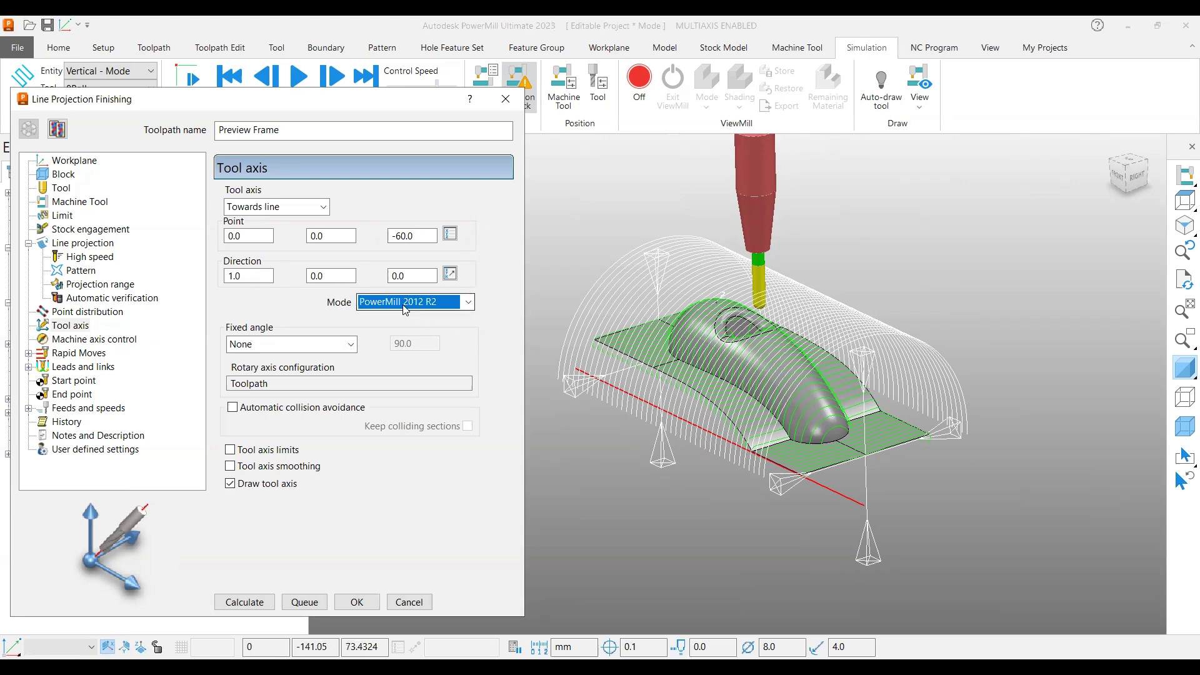
pyautogui.click(432, 302)
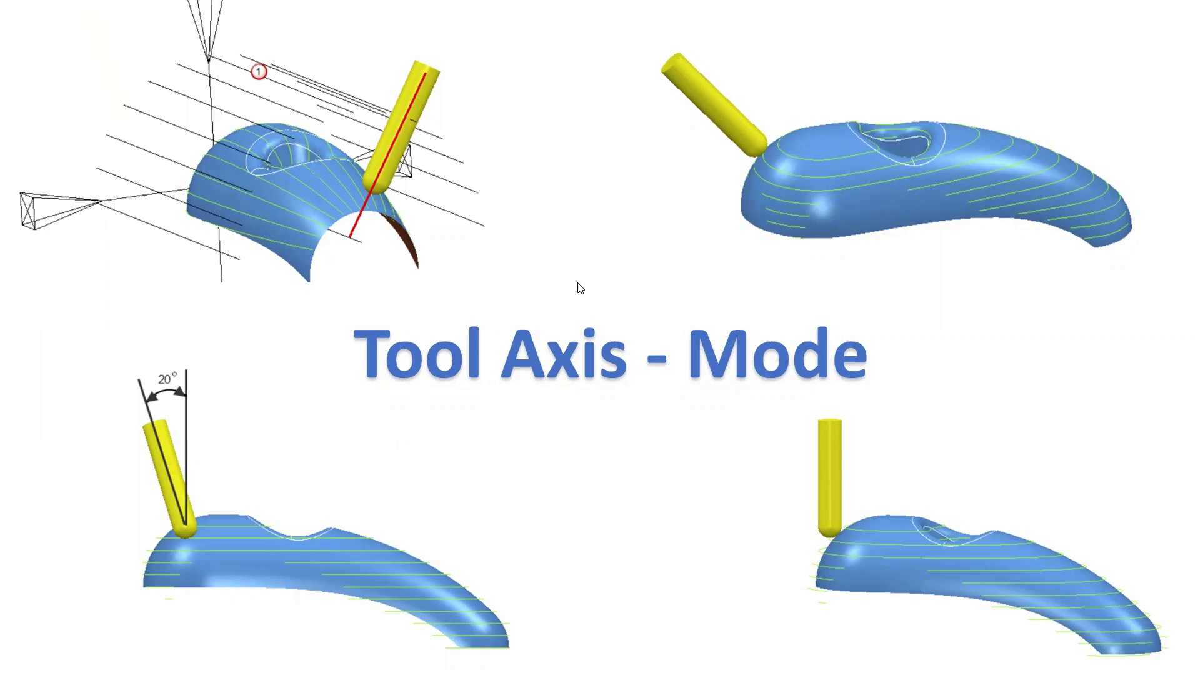
pyautogui.click(500, 215)
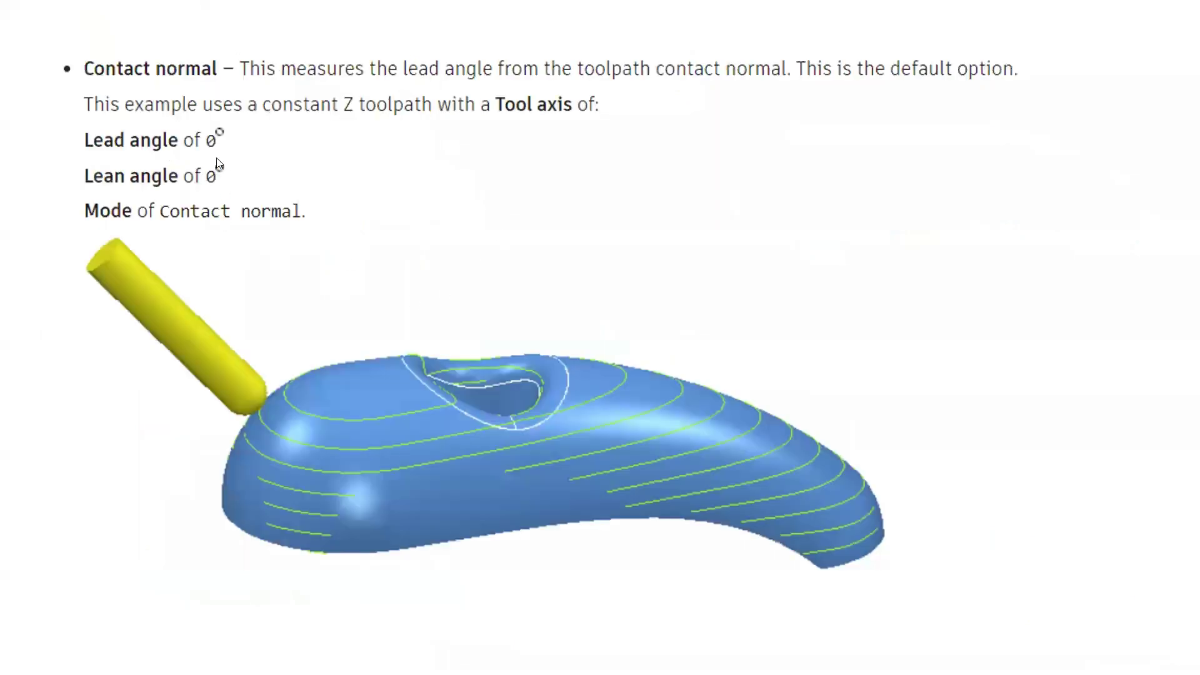